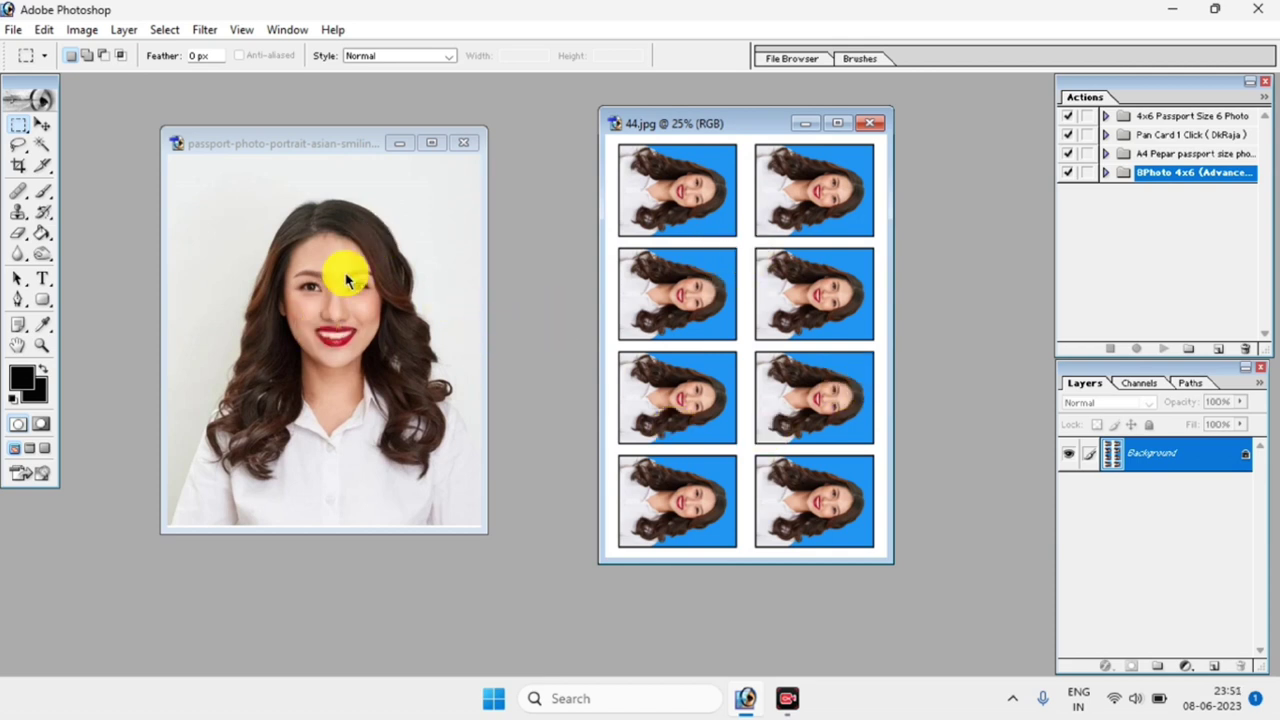
Close the 44.jpg sheet and original portrait, minimize Photoshop, and preview the portrait file.
{"action": "mouse_move", "coordinate": [790, 123]}
{"action": "left_mouse_down"}
{"action": "mouse_move", "coordinate": [804, 124]}
{"action": "mouse_move", "coordinate": [738, 126]}
{"action": "left_mouse_up"}
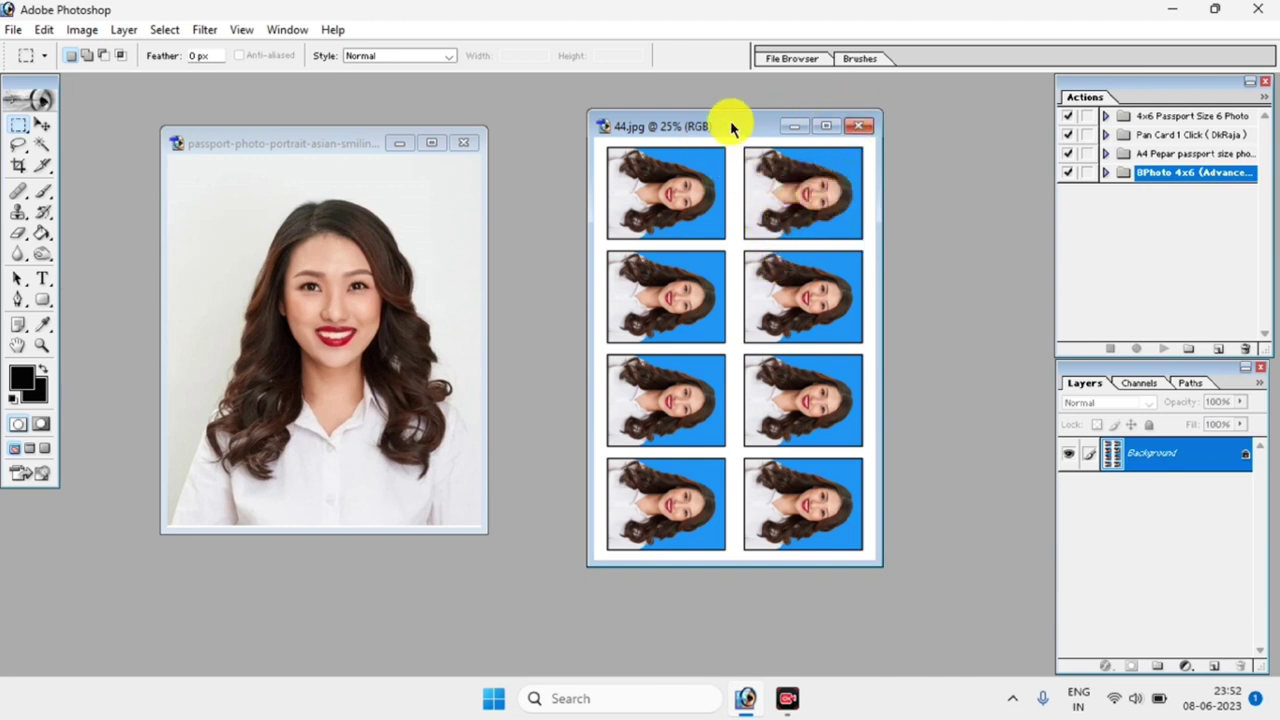
{"action": "left_click", "coordinate": [865, 130]}
{"action": "left_click_drag", "start_coordinate": [480, 148], "coordinate": [432, 140]}
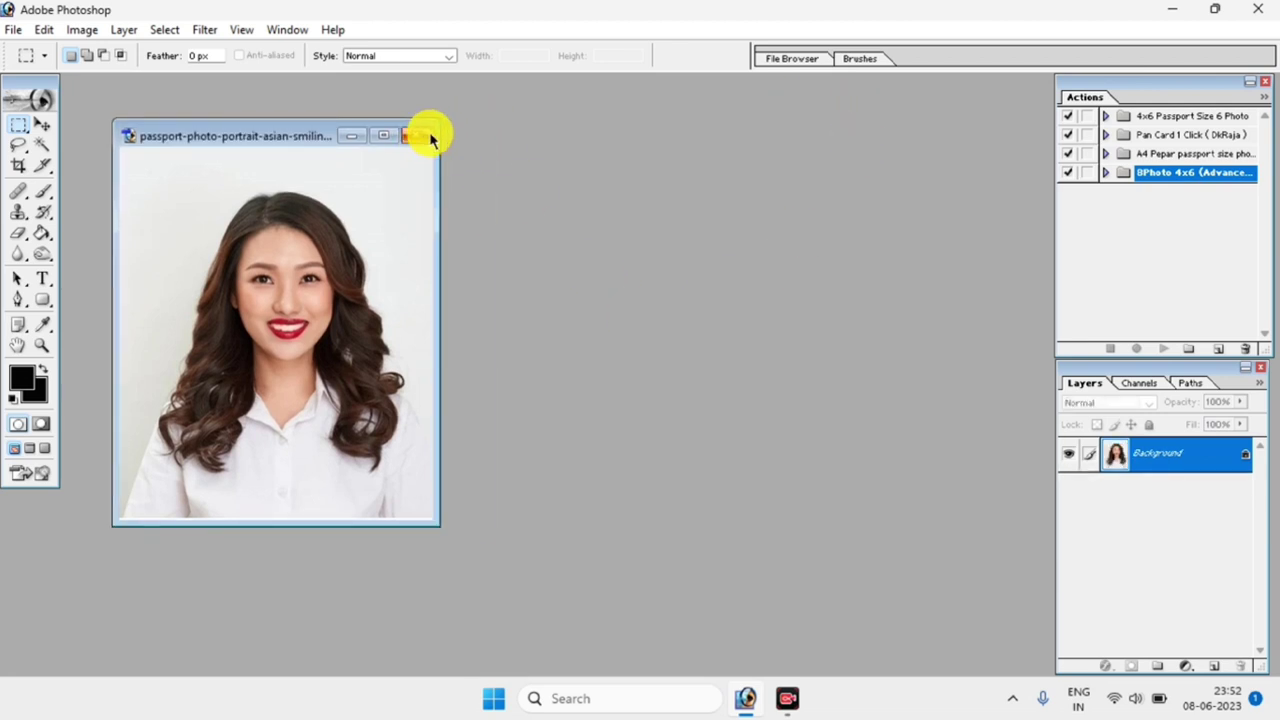
{"action": "left_click", "coordinate": [416, 139]}
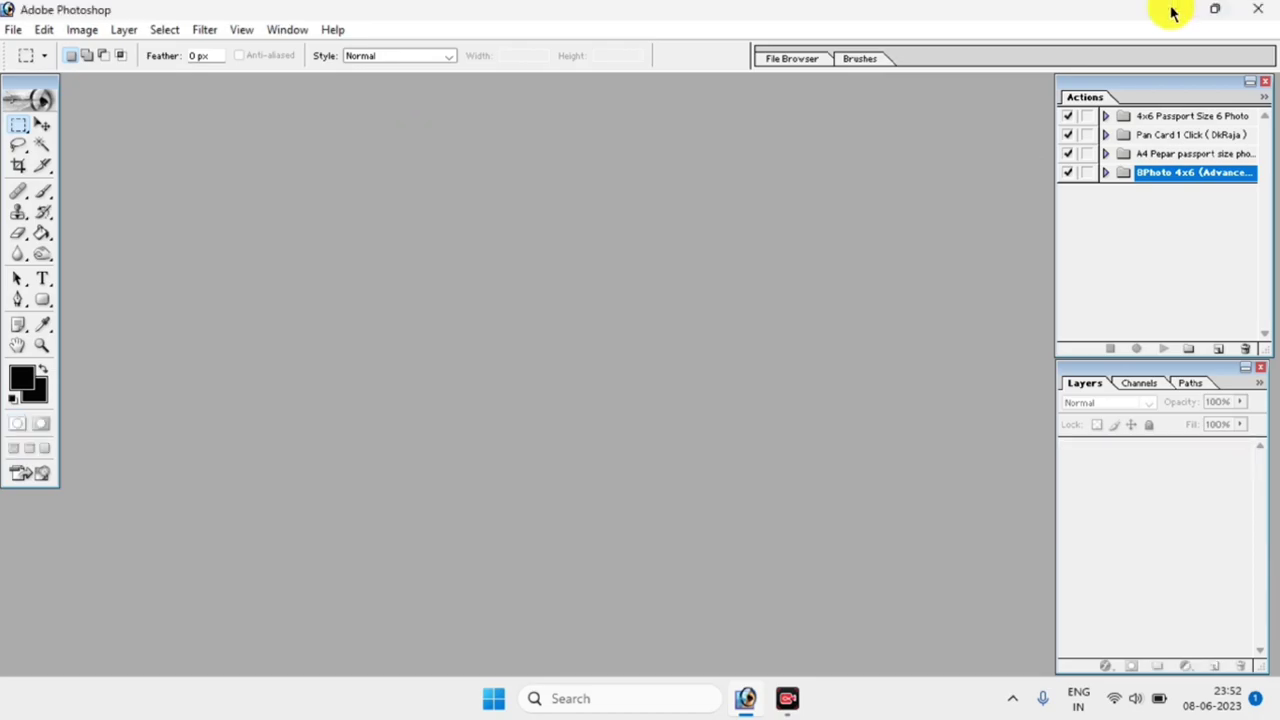
{"action": "left_click", "coordinate": [1172, 10]}
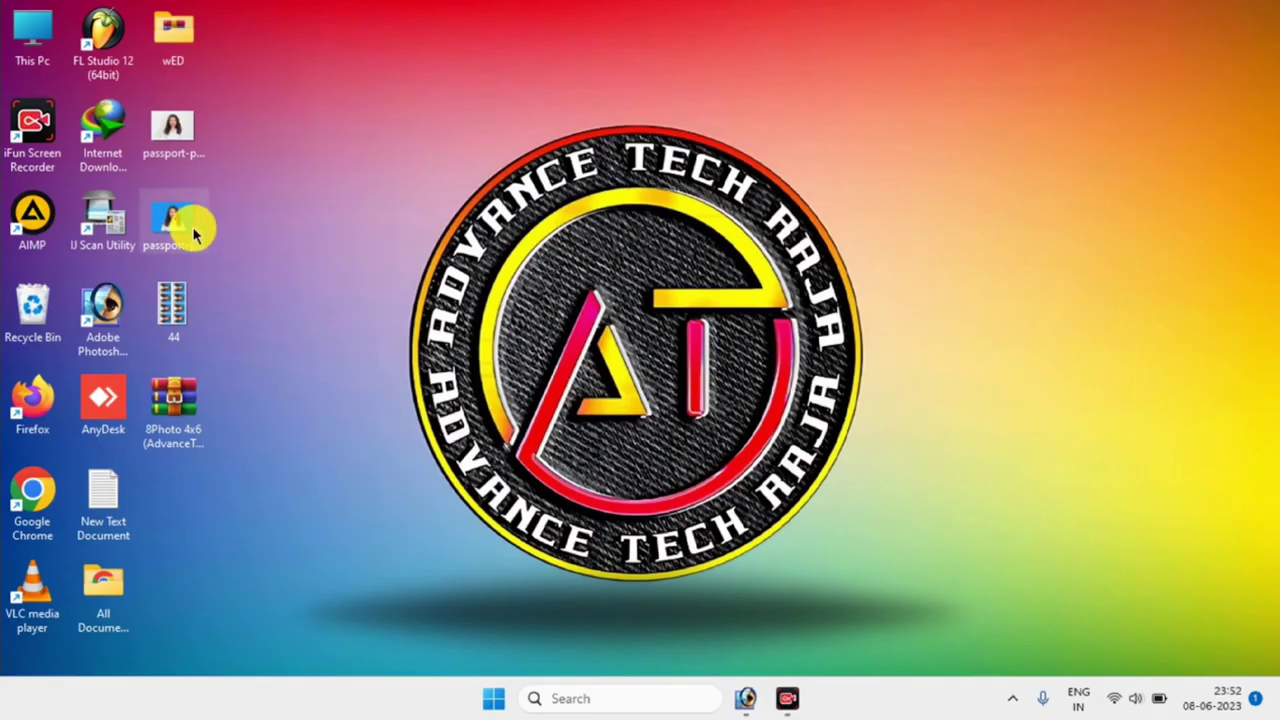
{"action": "double_click", "coordinate": [180, 133]}
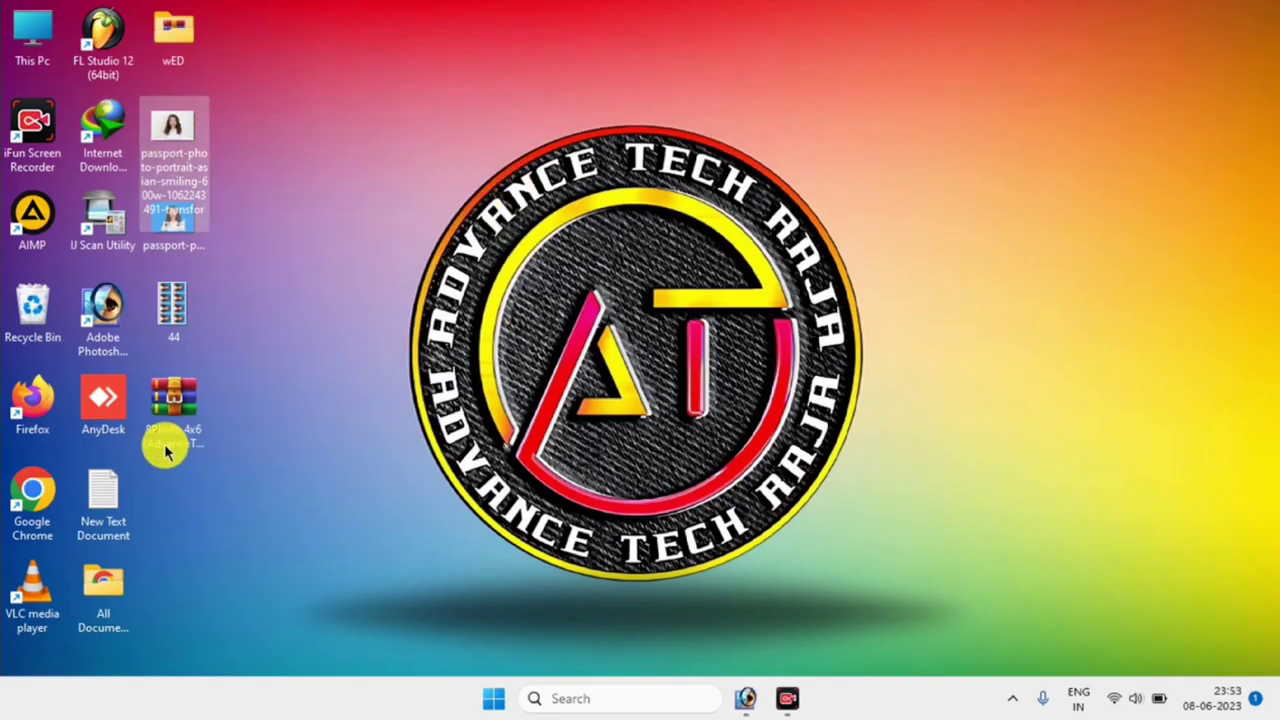
Launch Chrome and search Google for 'remove bg' to reach the remove.bg homepage.
{"action": "left_click", "coordinate": [28, 500]}
{"action": "double_click", "coordinate": [28, 500]}
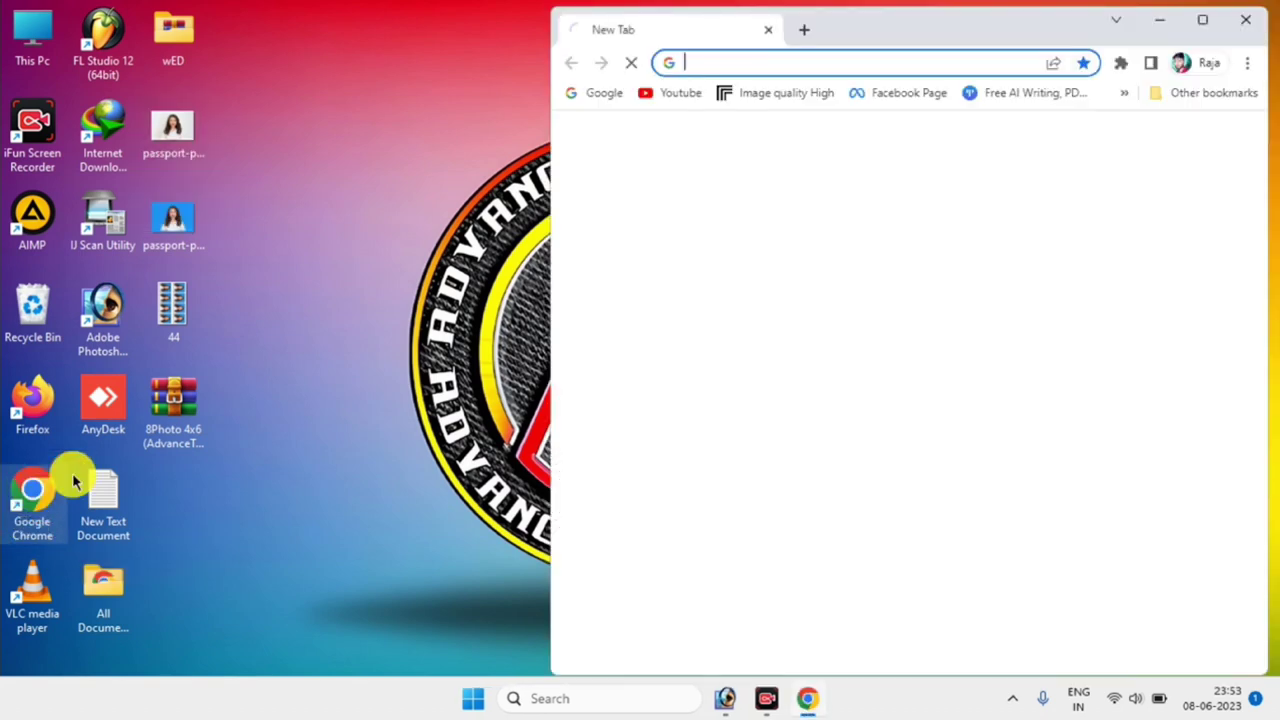
{"action": "left_click", "coordinate": [42, 80]}
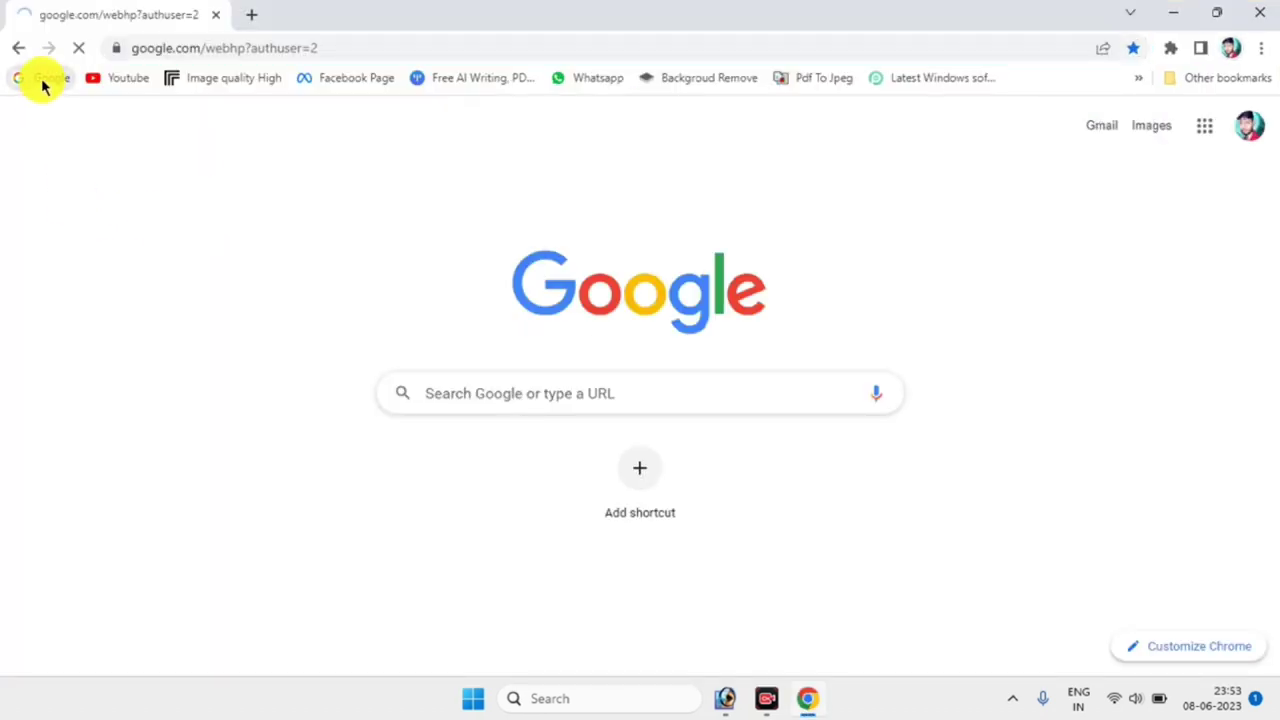
{"action": "left_click", "coordinate": [477, 286]}
{"action": "type", "text": "REMOVE"}
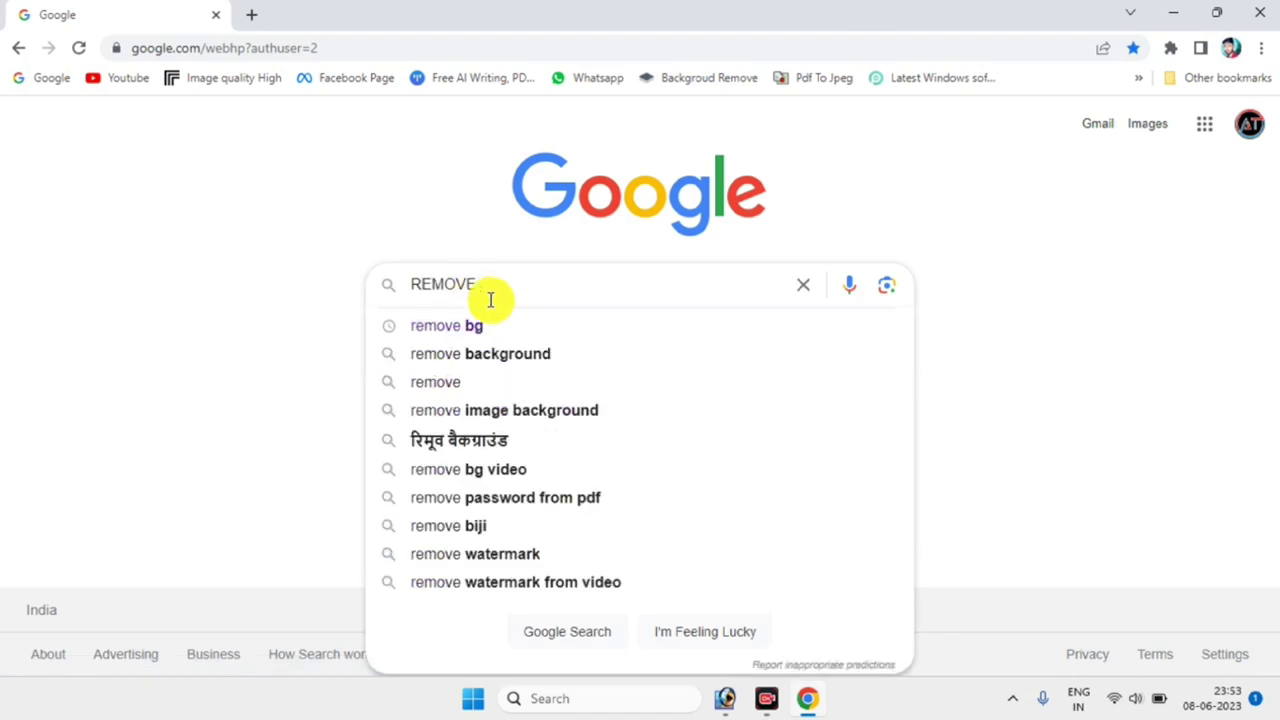
{"action": "left_click", "coordinate": [488, 327]}
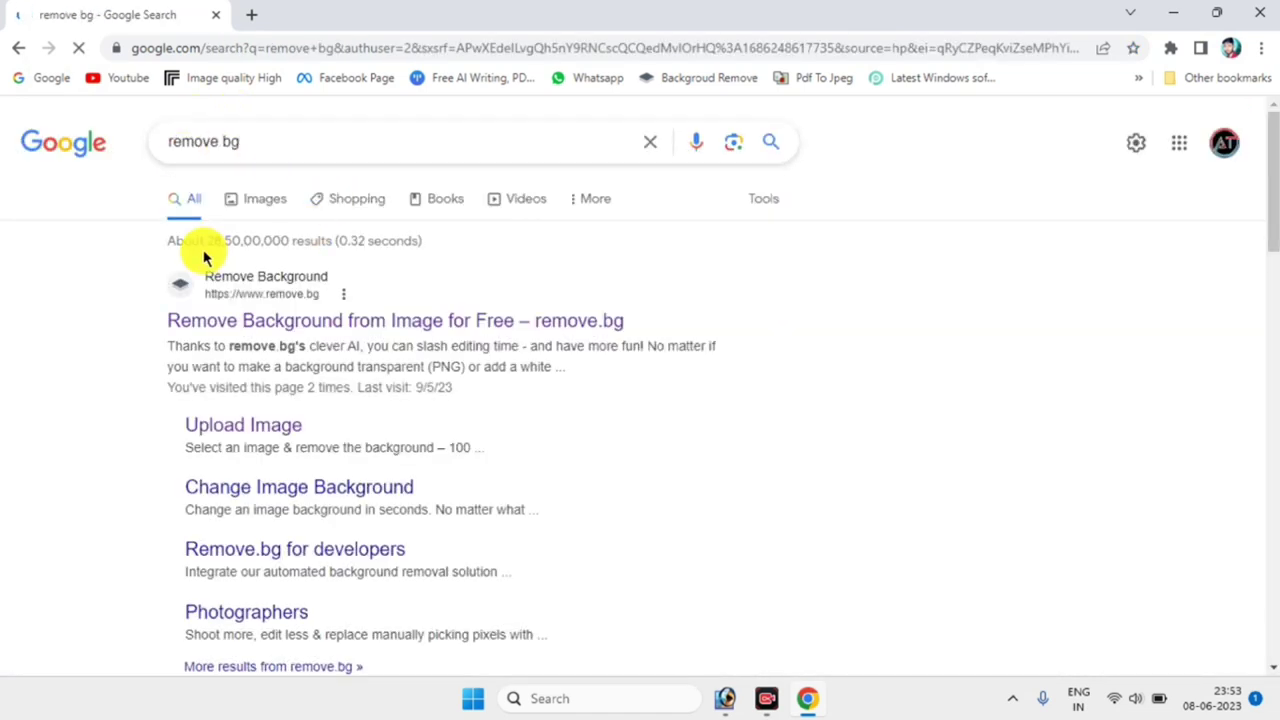
{"action": "left_click_drag", "start_coordinate": [147, 265], "coordinate": [724, 357]}
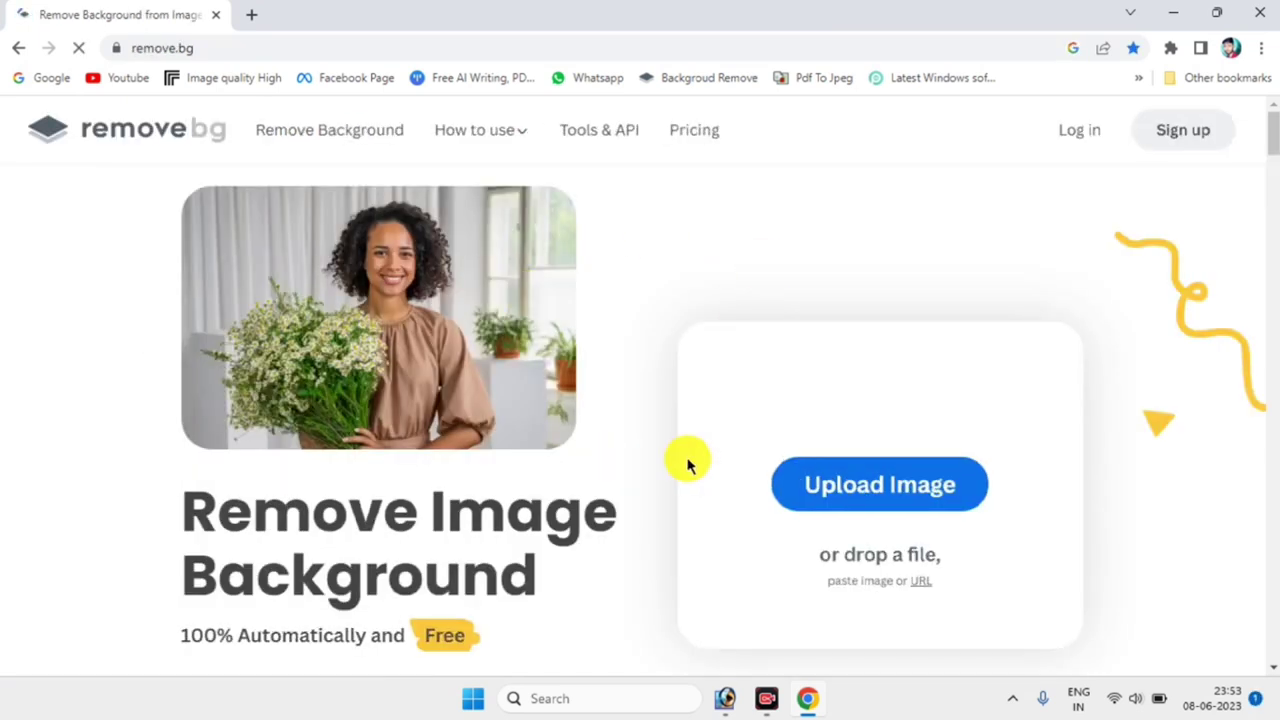
Upload the white-background portrait from the Desktop to remove.bg for background removal.
{"action": "left_click_drag", "start_coordinate": [745, 442], "coordinate": [1046, 537]}
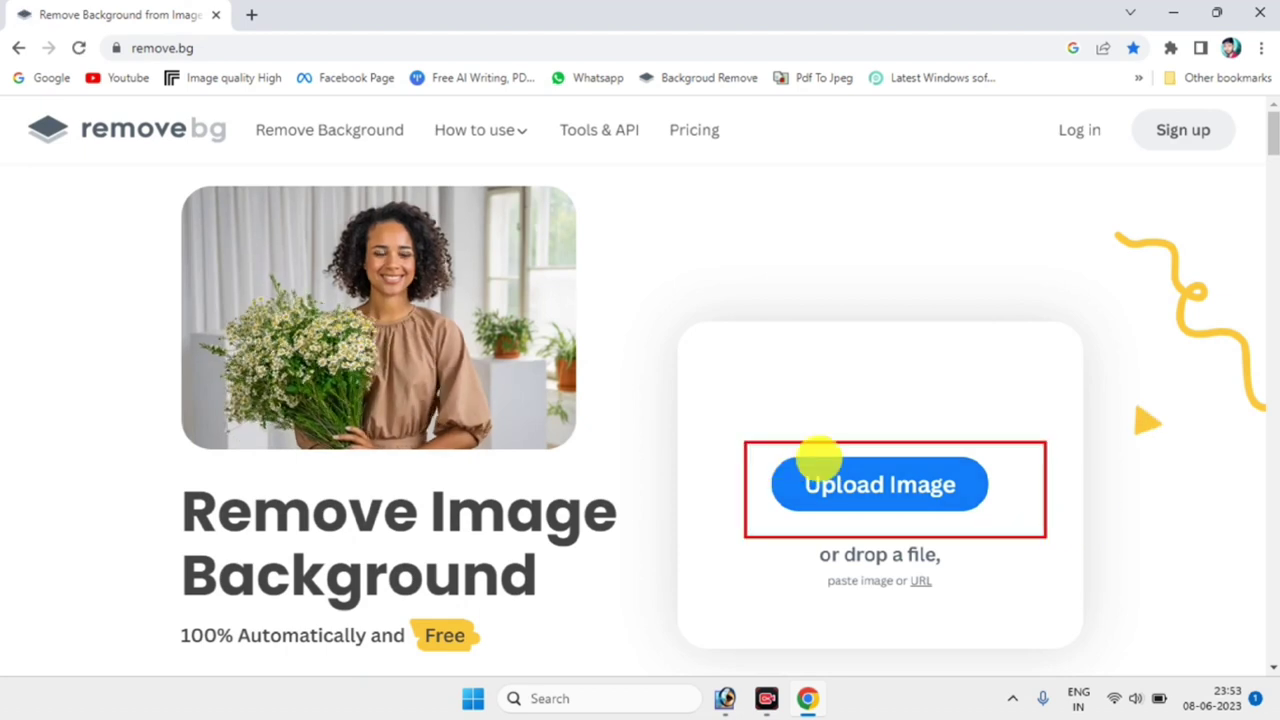
{"action": "left_click", "coordinate": [871, 488]}
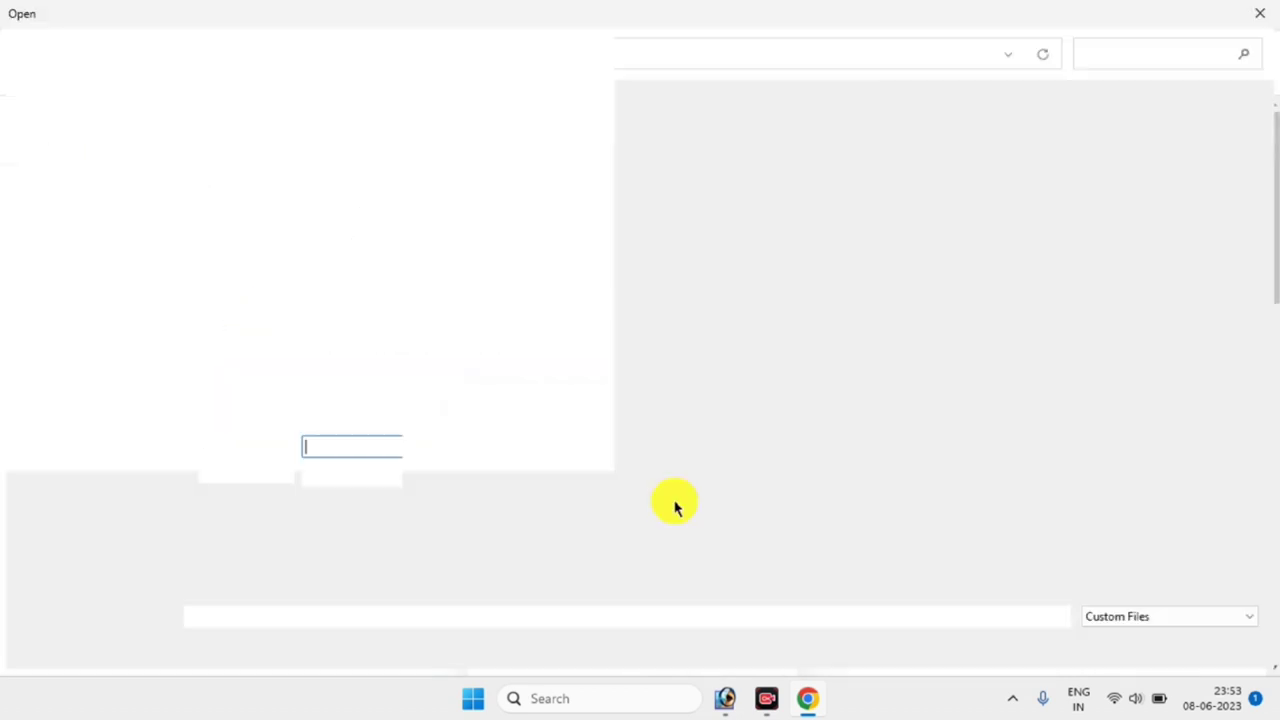
{"action": "scroll", "coordinate": [700, 435], "scroll_direction": "down", "scroll_amount": 1}
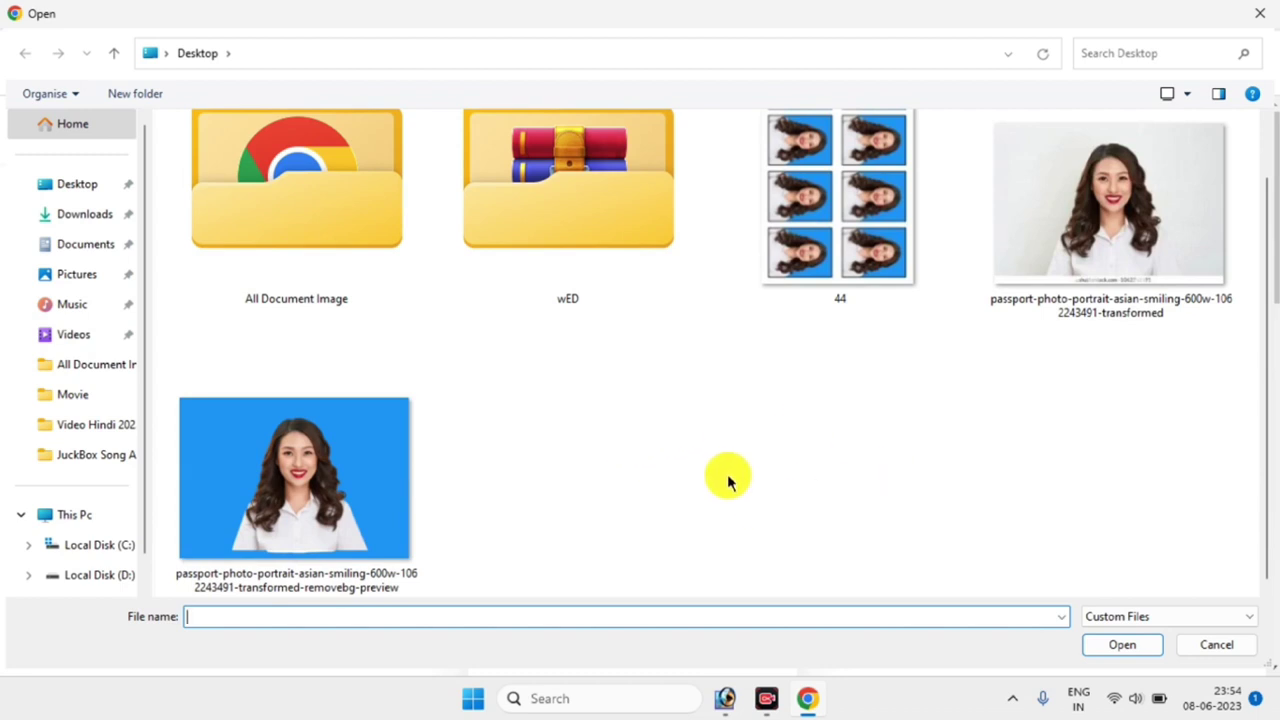
{"action": "left_click", "coordinate": [88, 187]}
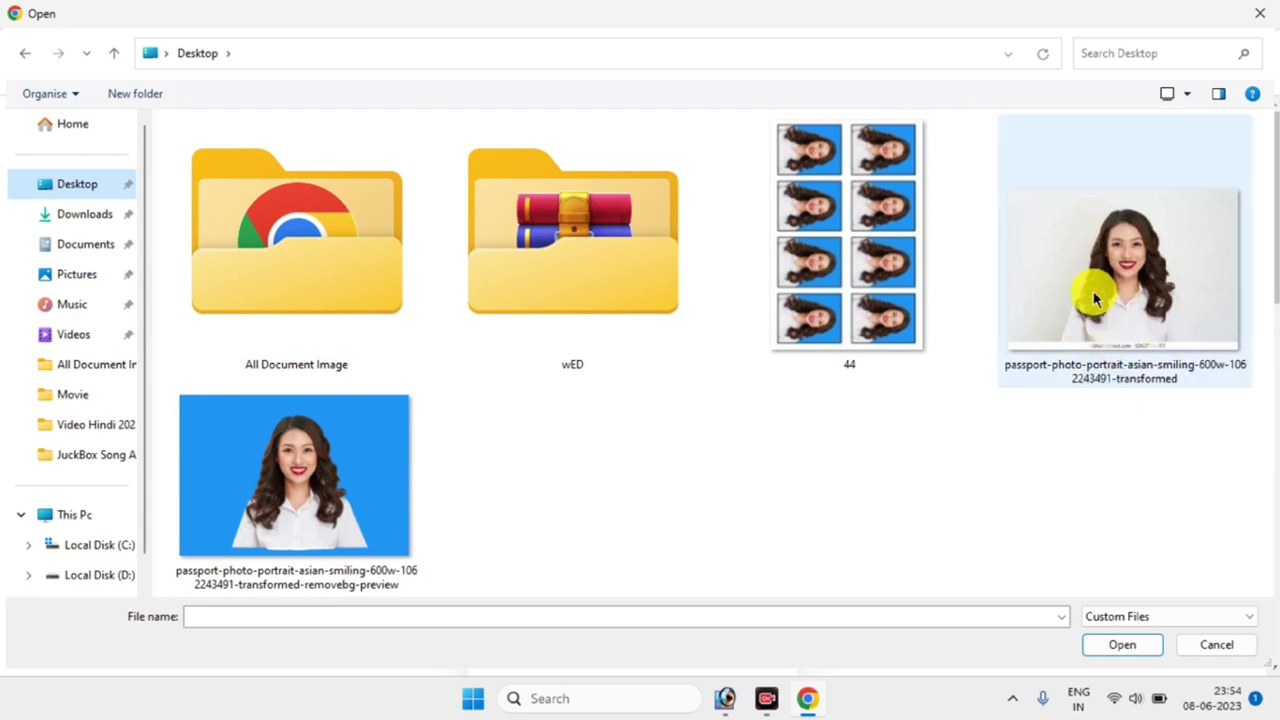
{"action": "left_click", "coordinate": [1121, 268]}
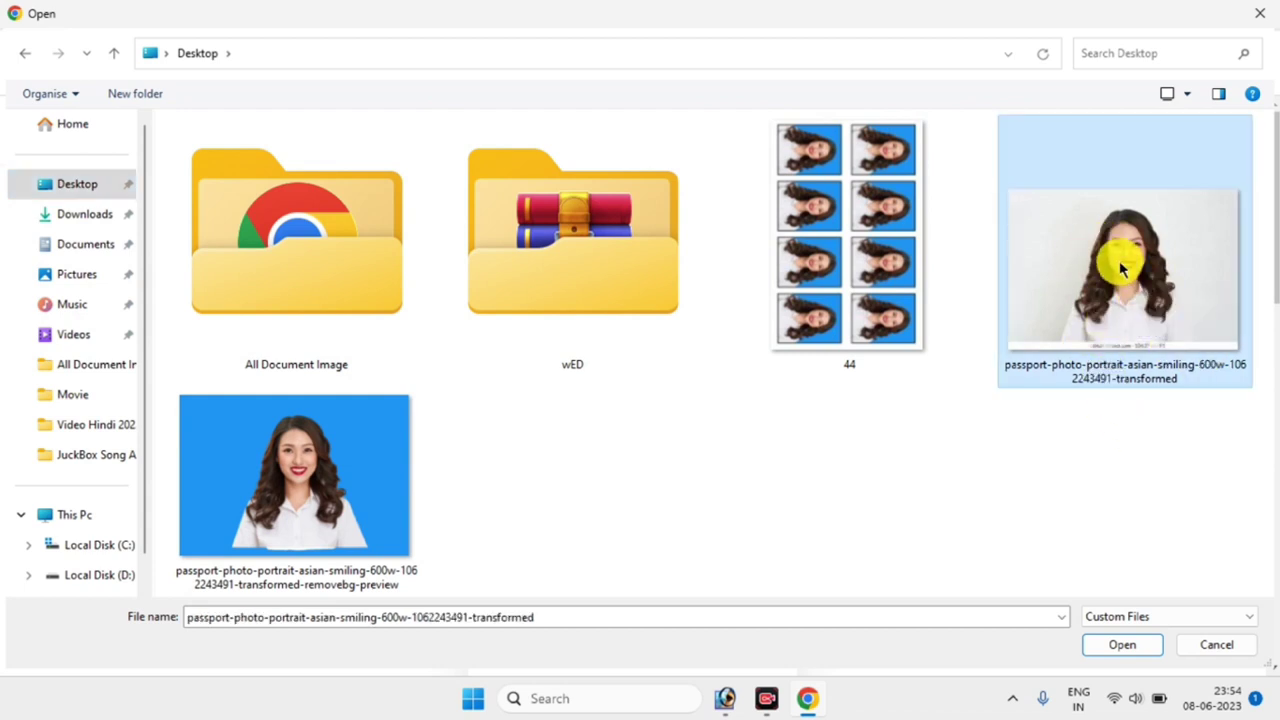
{"action": "left_click", "coordinate": [1119, 647]}
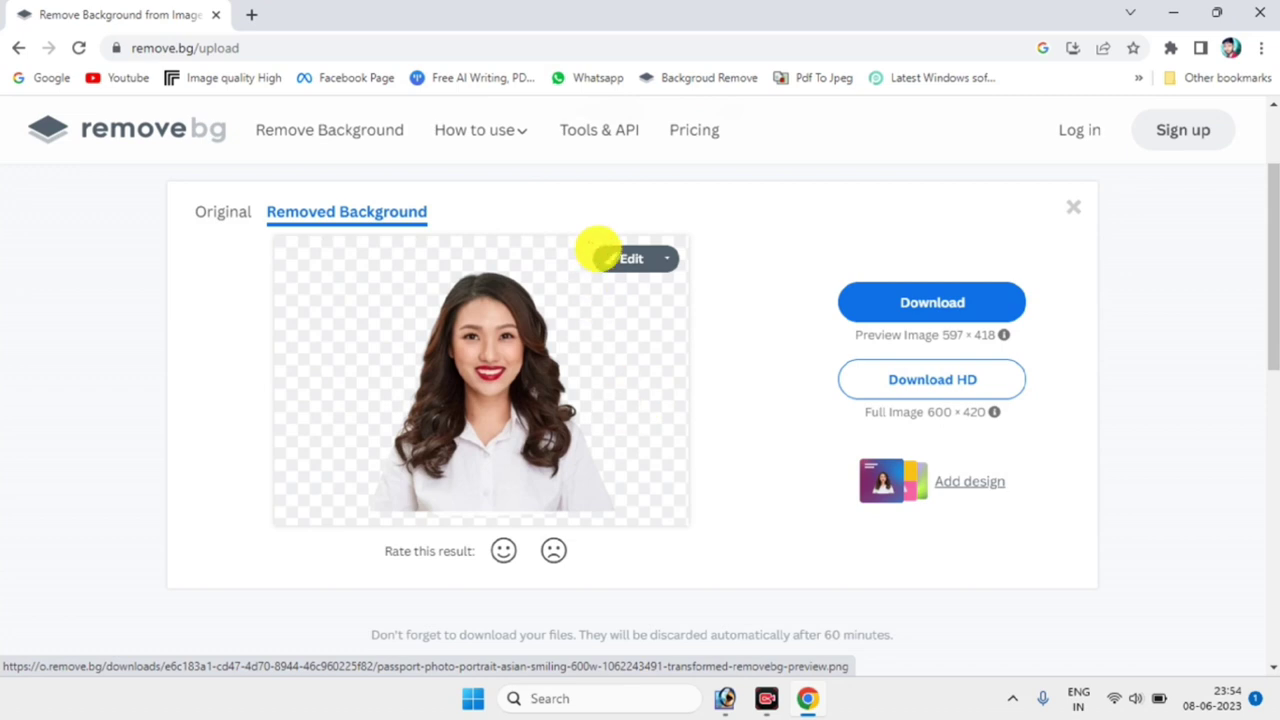
Open the background editor for the cut-out portrait and browse the background options.
{"action": "left_click", "coordinate": [632, 258]}
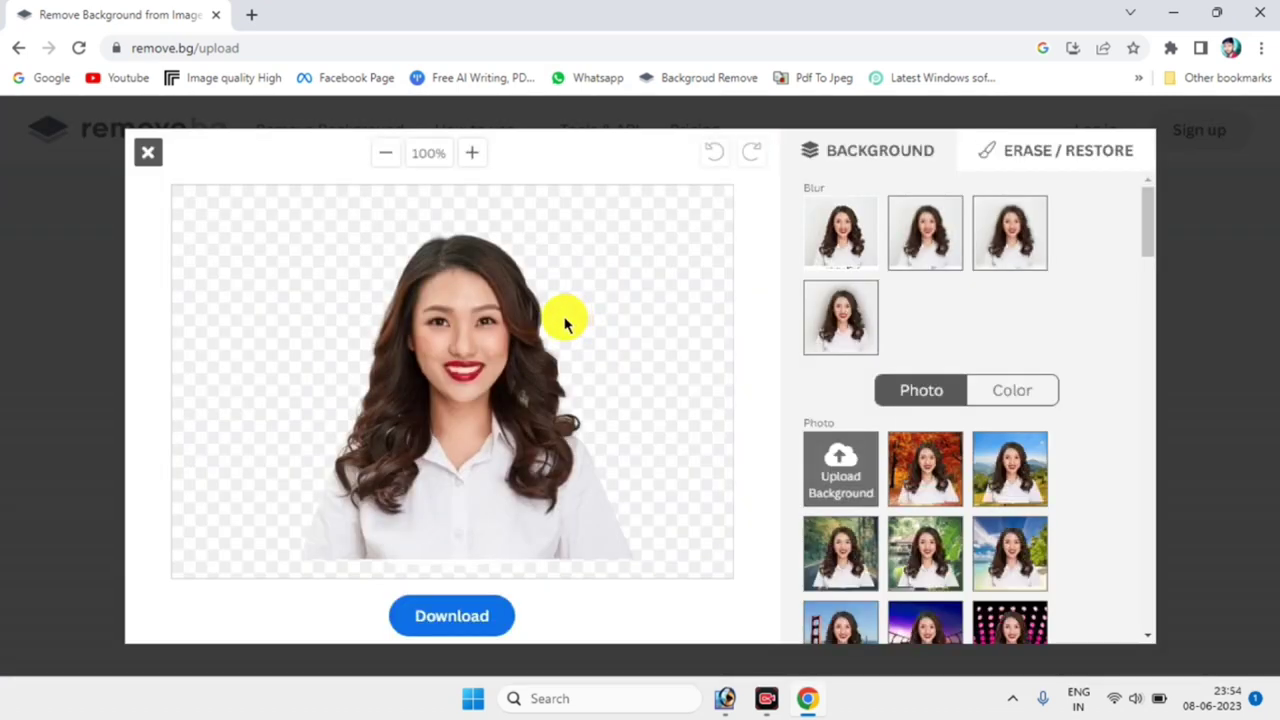
{"action": "scroll", "coordinate": [818, 460], "scroll_direction": "down", "scroll_amount": 3}
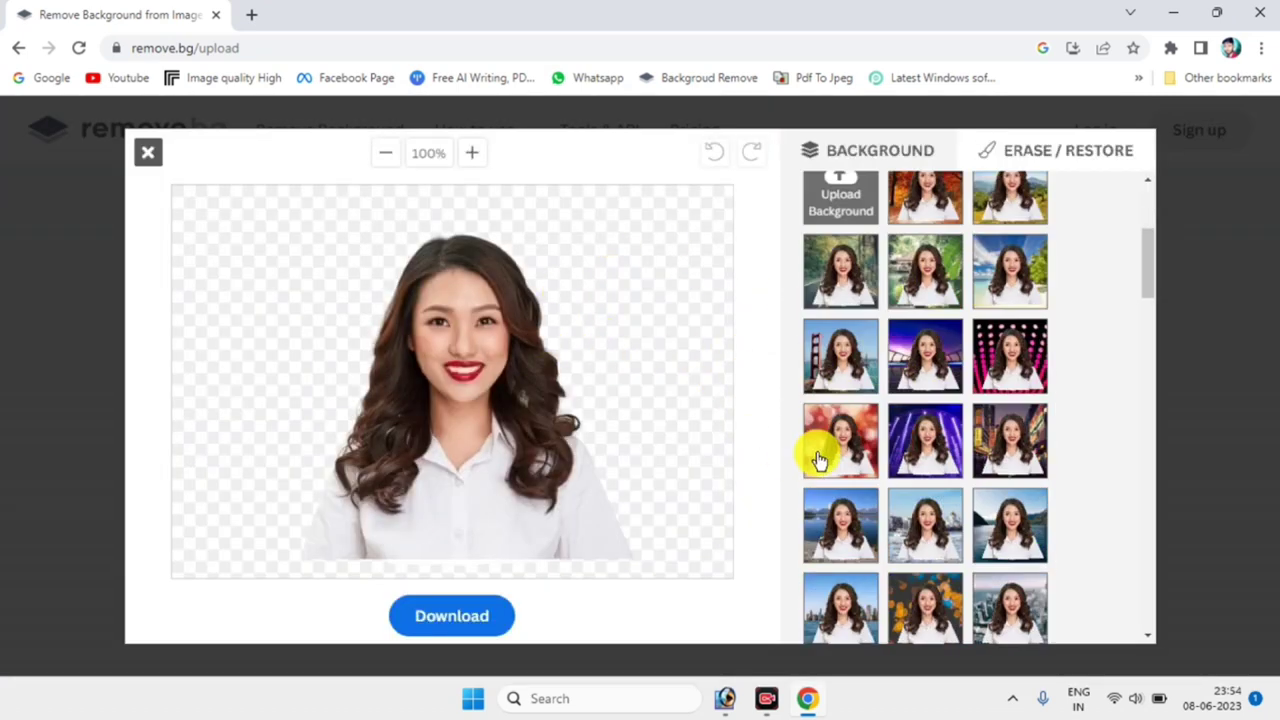
{"action": "scroll", "coordinate": [818, 460], "scroll_direction": "up", "scroll_amount": 3}
{"action": "scroll", "coordinate": [872, 447], "scroll_direction": "down", "scroll_amount": 2}
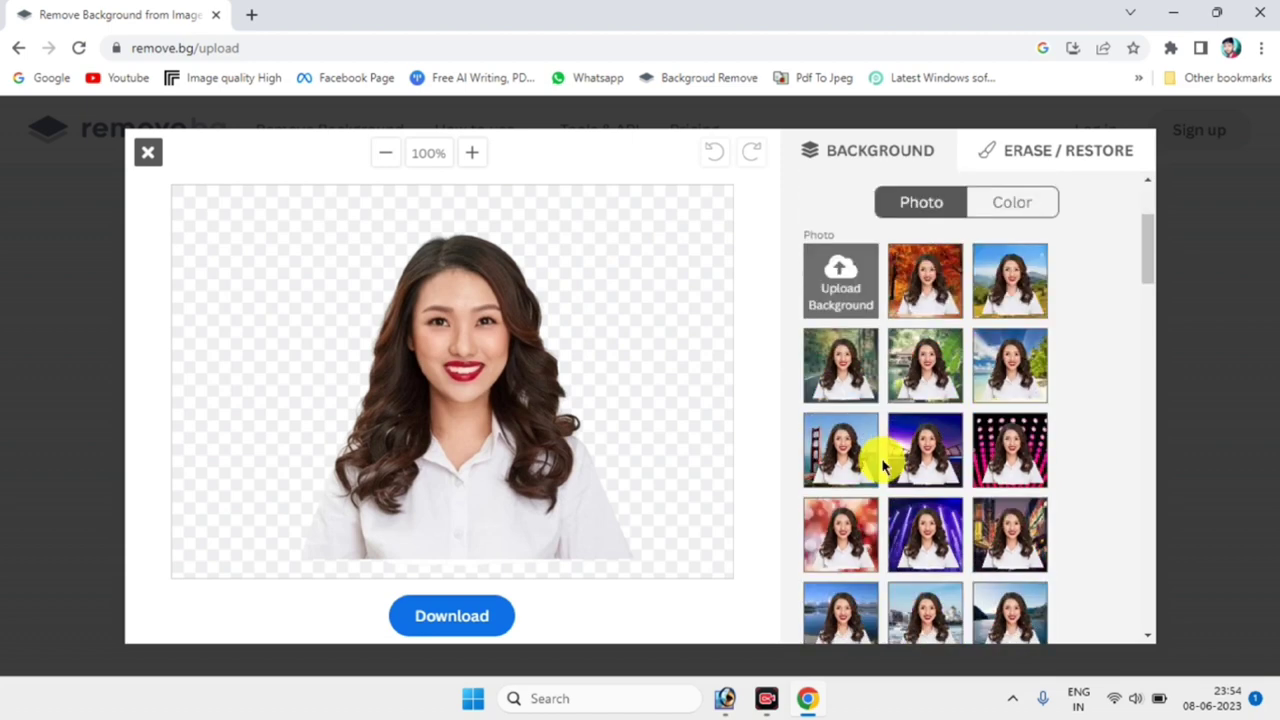
{"action": "scroll", "coordinate": [886, 455], "scroll_direction": "down", "scroll_amount": 3}
{"action": "scroll", "coordinate": [870, 437], "scroll_direction": "down", "scroll_amount": 3}
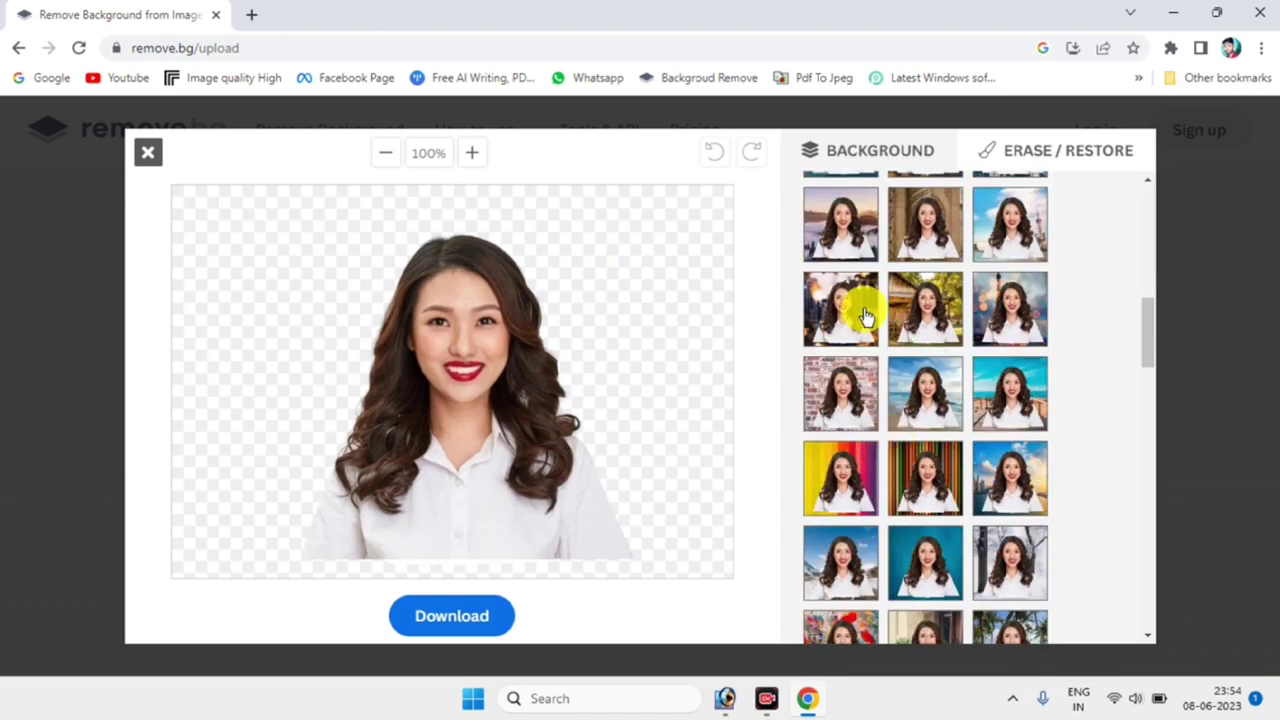
{"action": "scroll", "coordinate": [930, 470], "scroll_direction": "down", "scroll_amount": 3}
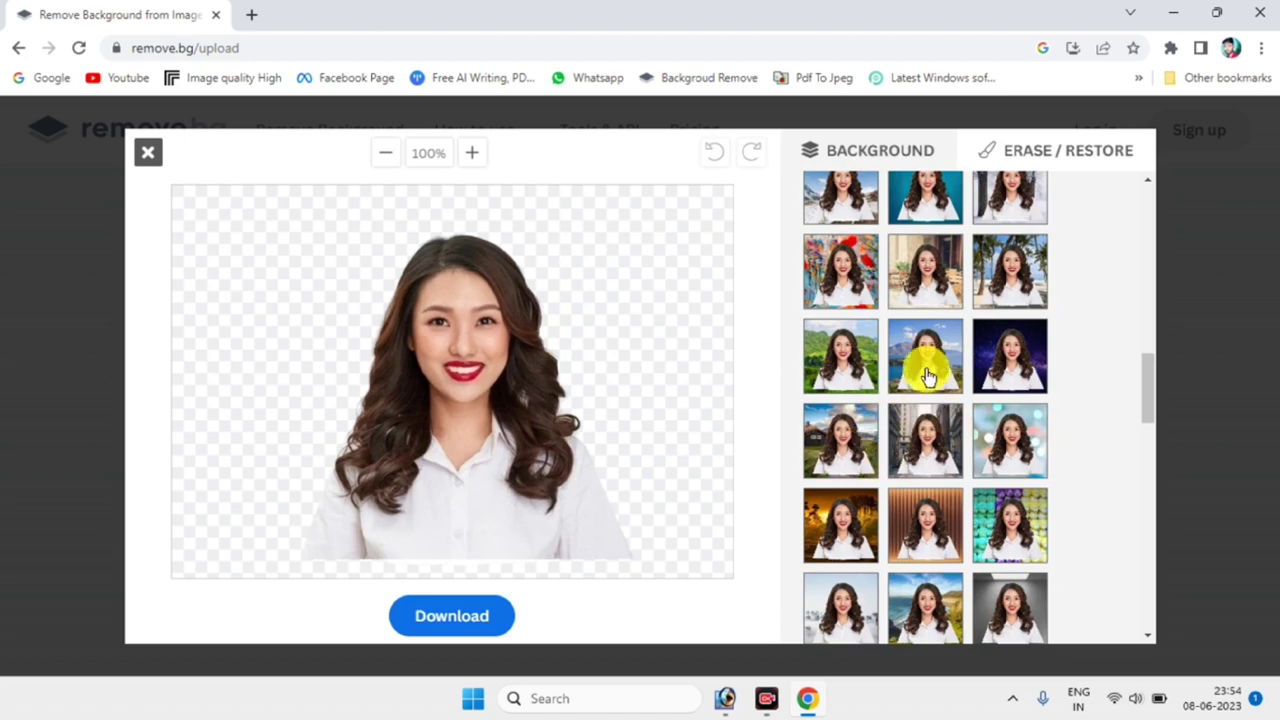
{"action": "scroll", "coordinate": [882, 444], "scroll_direction": "up", "scroll_amount": 4}
{"action": "scroll", "coordinate": [913, 452], "scroll_direction": "up", "scroll_amount": 5}
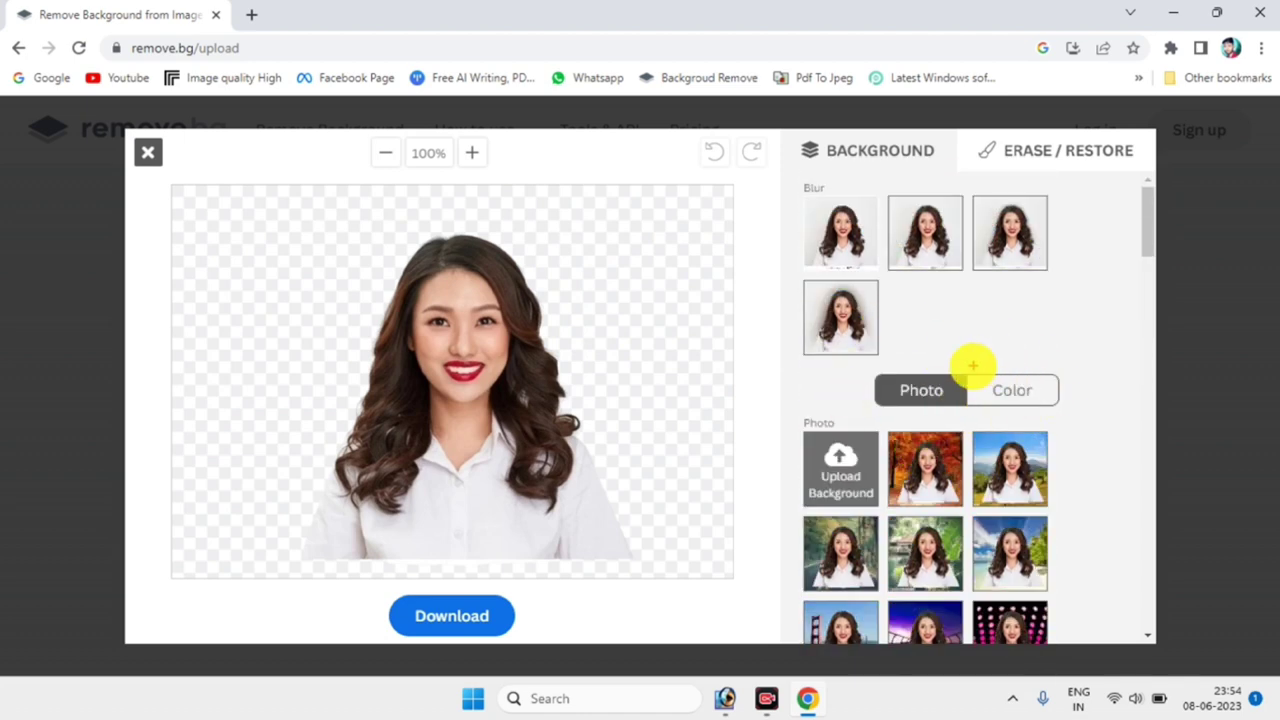
Give the portrait a solid blue colour background and download the edited image.
{"action": "left_click", "coordinate": [1020, 391]}
{"action": "scroll", "coordinate": [938, 255], "scroll_direction": "down", "scroll_amount": 4}
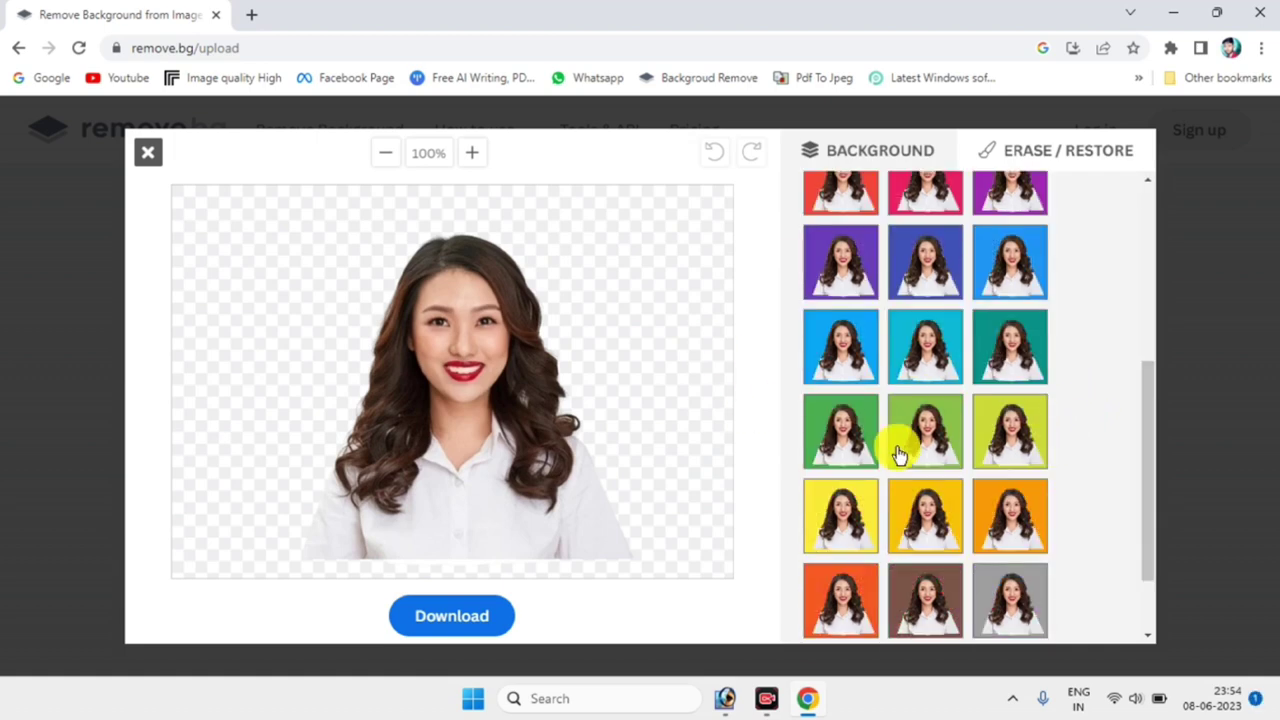
{"action": "scroll", "coordinate": [895, 440], "scroll_direction": "up", "scroll_amount": 1}
{"action": "scroll", "coordinate": [920, 430], "scroll_direction": "up", "scroll_amount": 3}
{"action": "scroll", "coordinate": [980, 390], "scroll_direction": "down", "scroll_amount": 4}
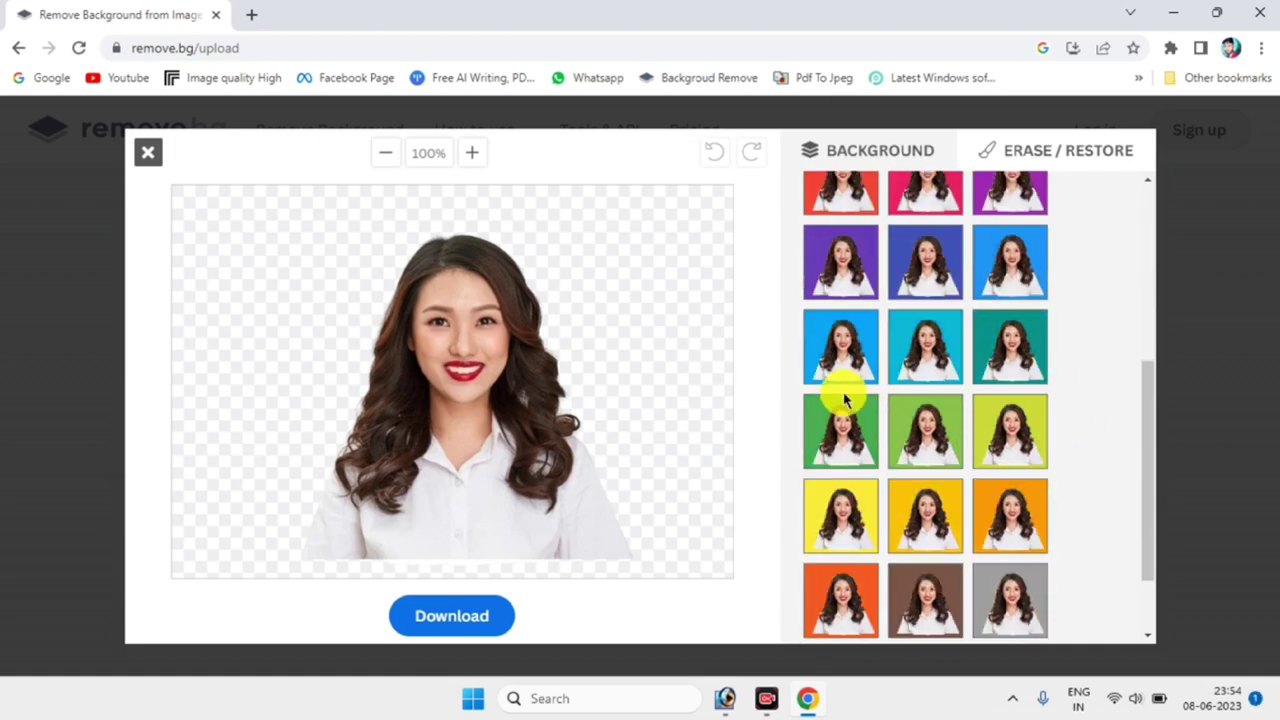
{"action": "left_click", "coordinate": [1012, 264]}
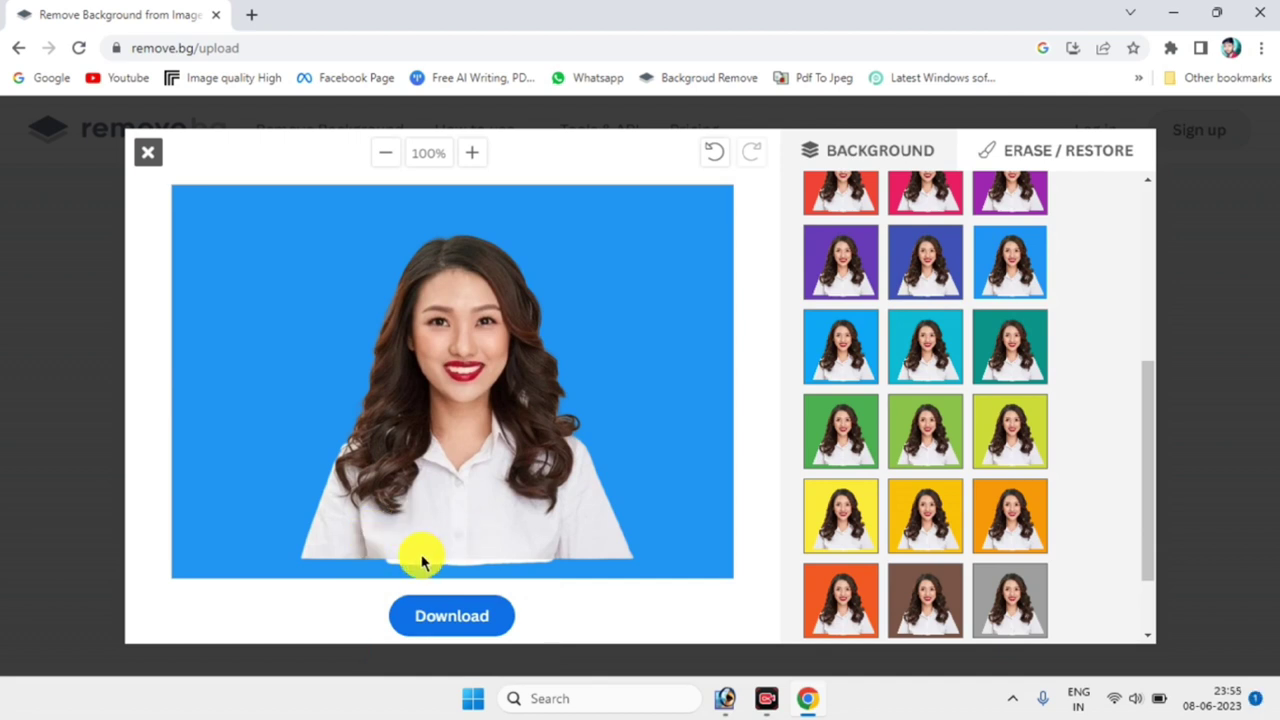
{"action": "left_click", "coordinate": [455, 626]}
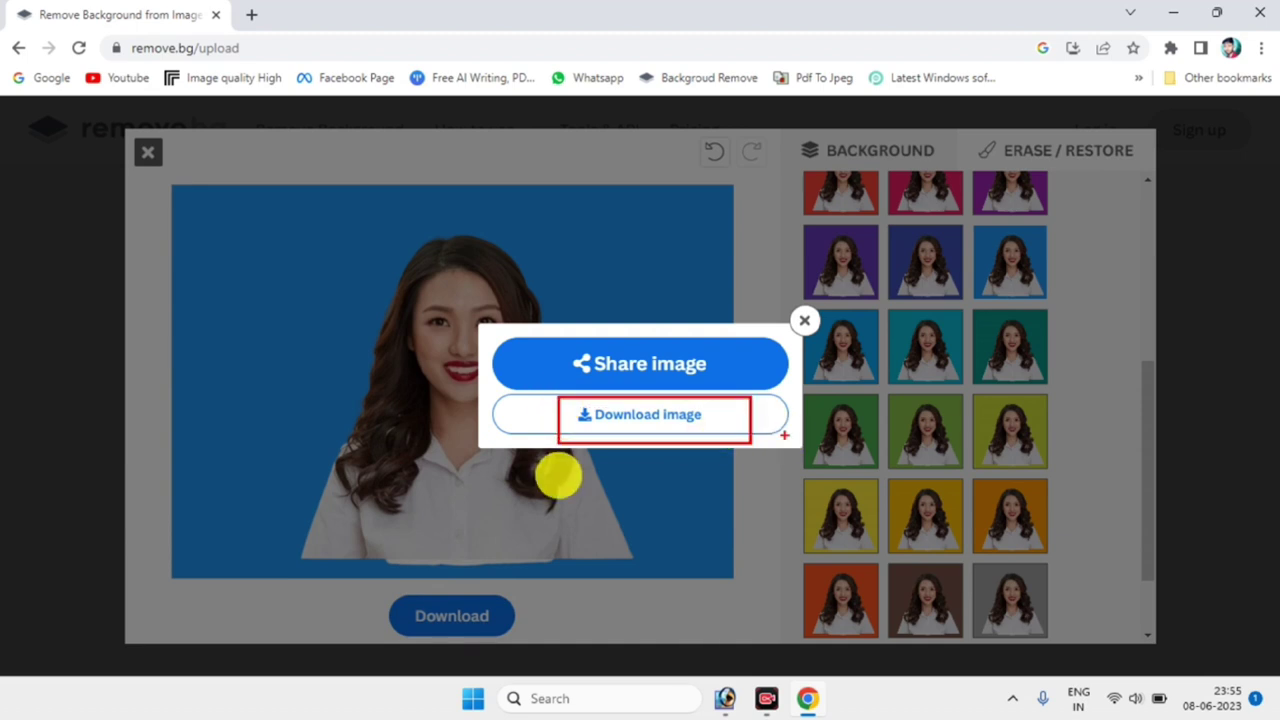
{"action": "left_click", "coordinate": [672, 424]}
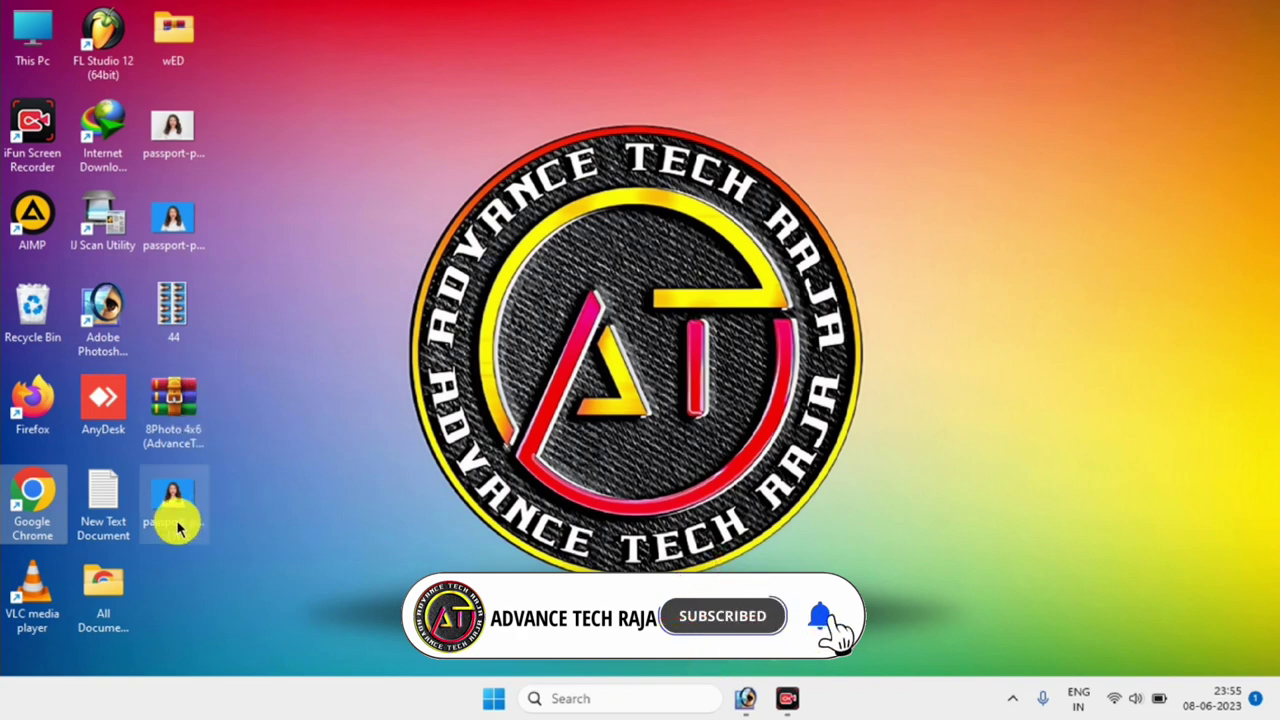
Open the downloaded blue-background PNG in Photoshop and maximize its document window.
{"action": "left_click", "coordinate": [175, 508]}
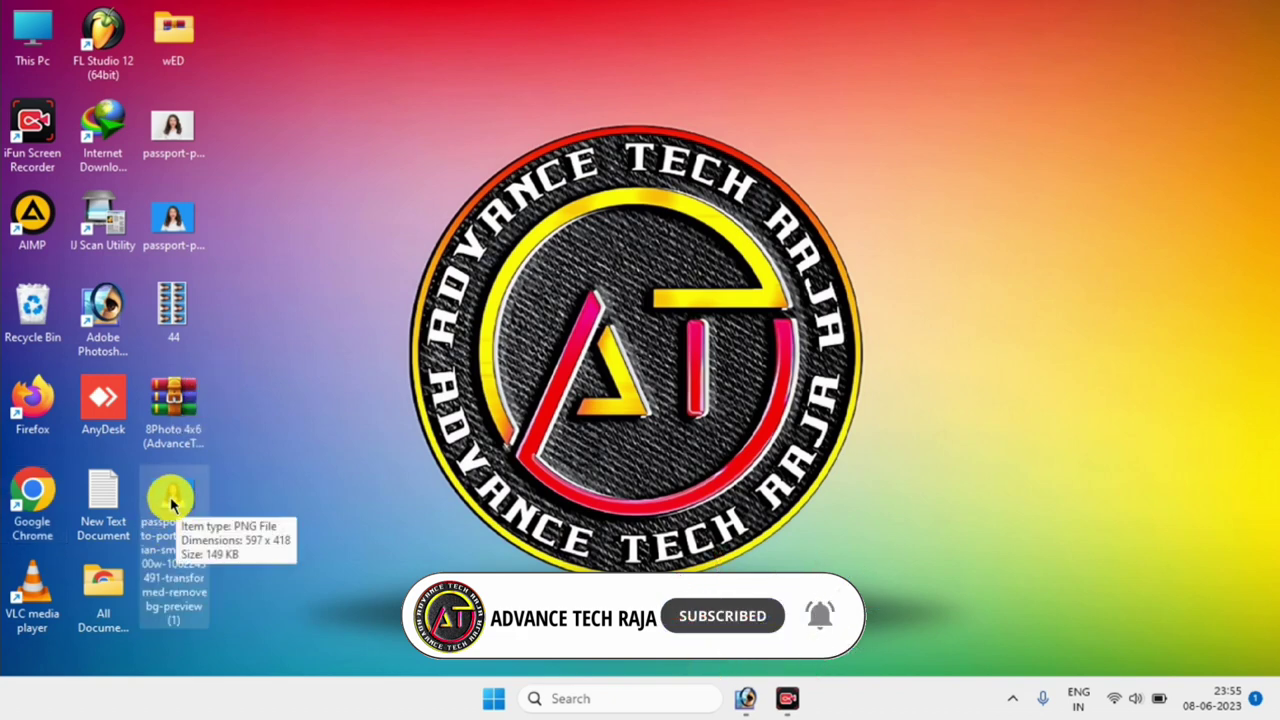
{"action": "left_click", "coordinate": [748, 698]}
{"action": "mouse_move", "coordinate": [752, 703]}
{"action": "left_mouse_down"}
{"action": "mouse_move", "coordinate": [434, 71]}
{"action": "mouse_move", "coordinate": [427, 170]}
{"action": "mouse_move", "coordinate": [416, 164]}
{"action": "left_mouse_up"}
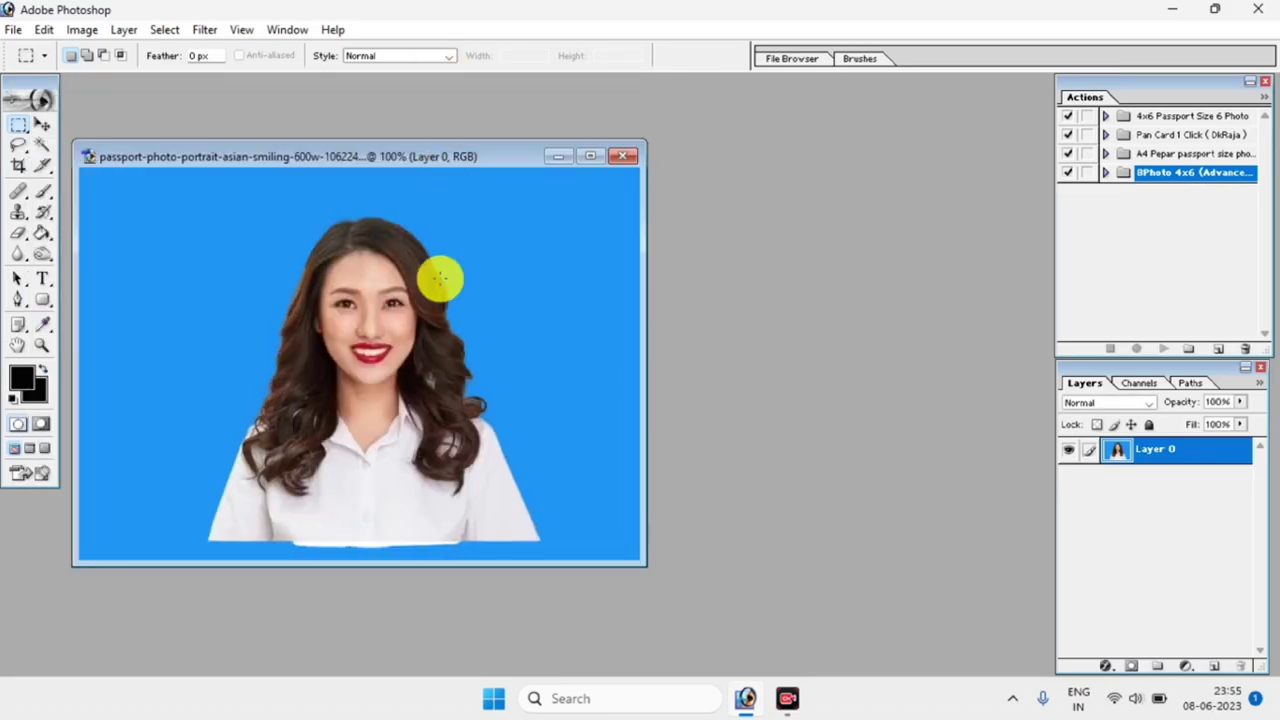
{"action": "double_click", "coordinate": [470, 157]}
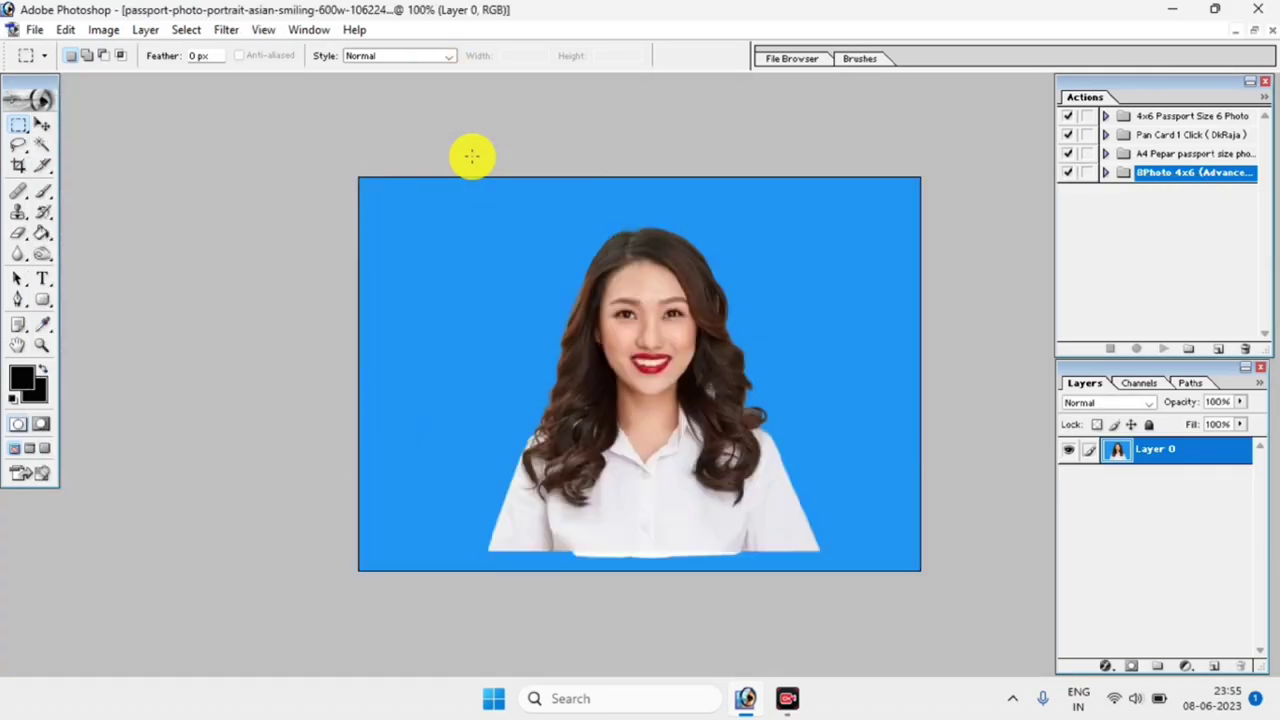
{"action": "scroll", "coordinate": [703, 295], "scroll_direction": "up", "scroll_amount": 1}
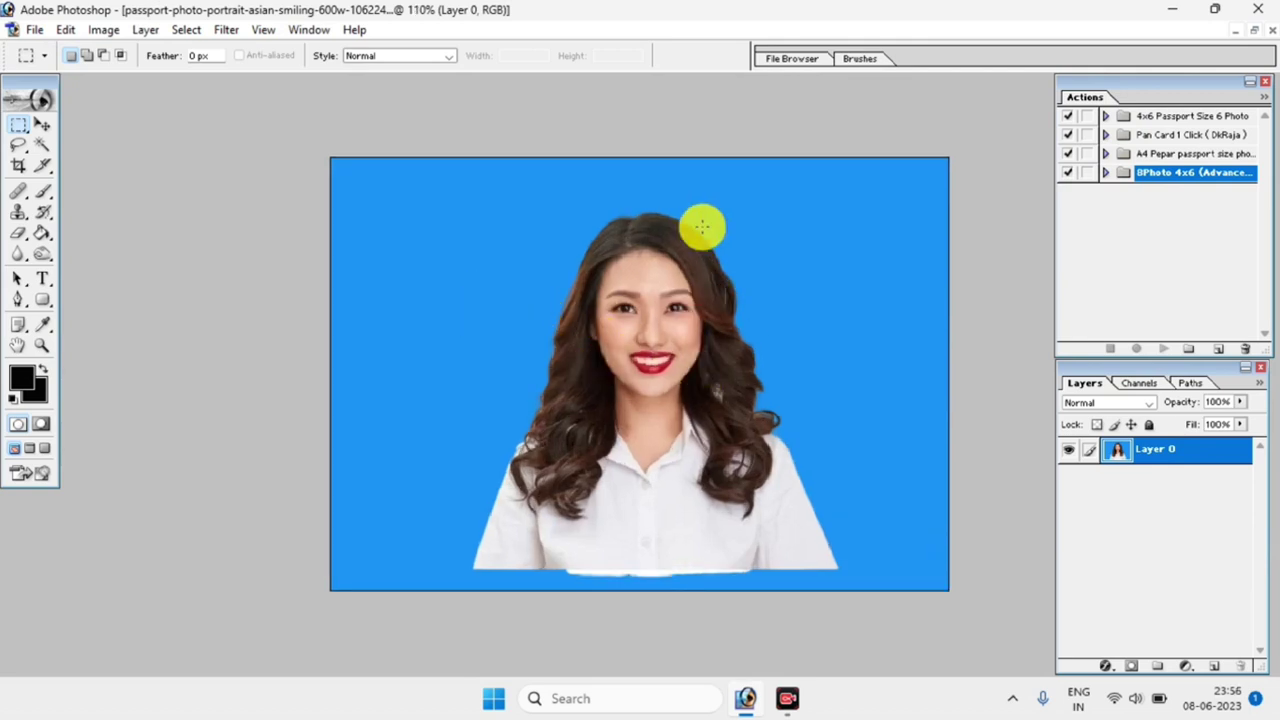
{"action": "left_click", "coordinate": [105, 31]}
{"action": "mouse_move", "coordinate": [149, 80]}
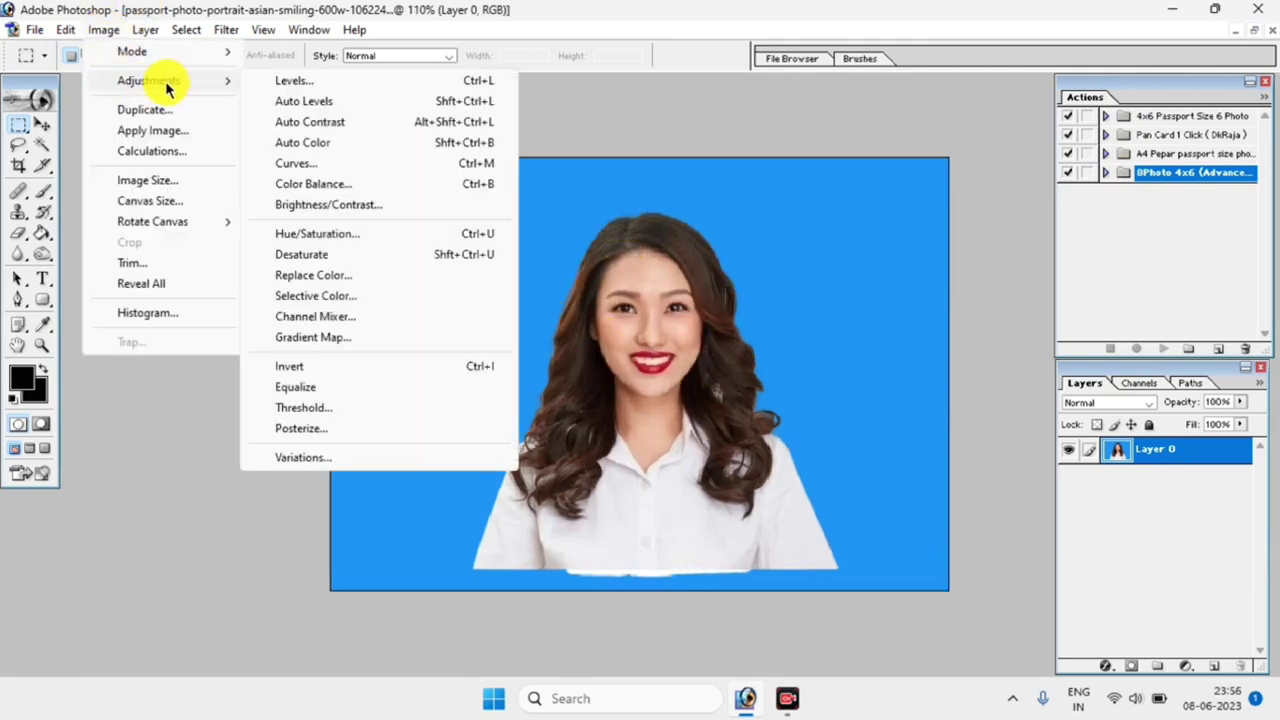
Apply Levels with input levels 0, 1.00 and 245 to brighten the portrait.
{"action": "left_click", "coordinate": [341, 90]}
{"action": "mouse_move", "coordinate": [1052, 410]}
{"action": "left_mouse_down"}
{"action": "mouse_move", "coordinate": [1060, 403]}
{"action": "mouse_move", "coordinate": [980, 394]}
{"action": "mouse_move", "coordinate": [1034, 400]}
{"action": "mouse_move", "coordinate": [988, 408]}
{"action": "mouse_move", "coordinate": [1040, 403]}
{"action": "left_mouse_up"}
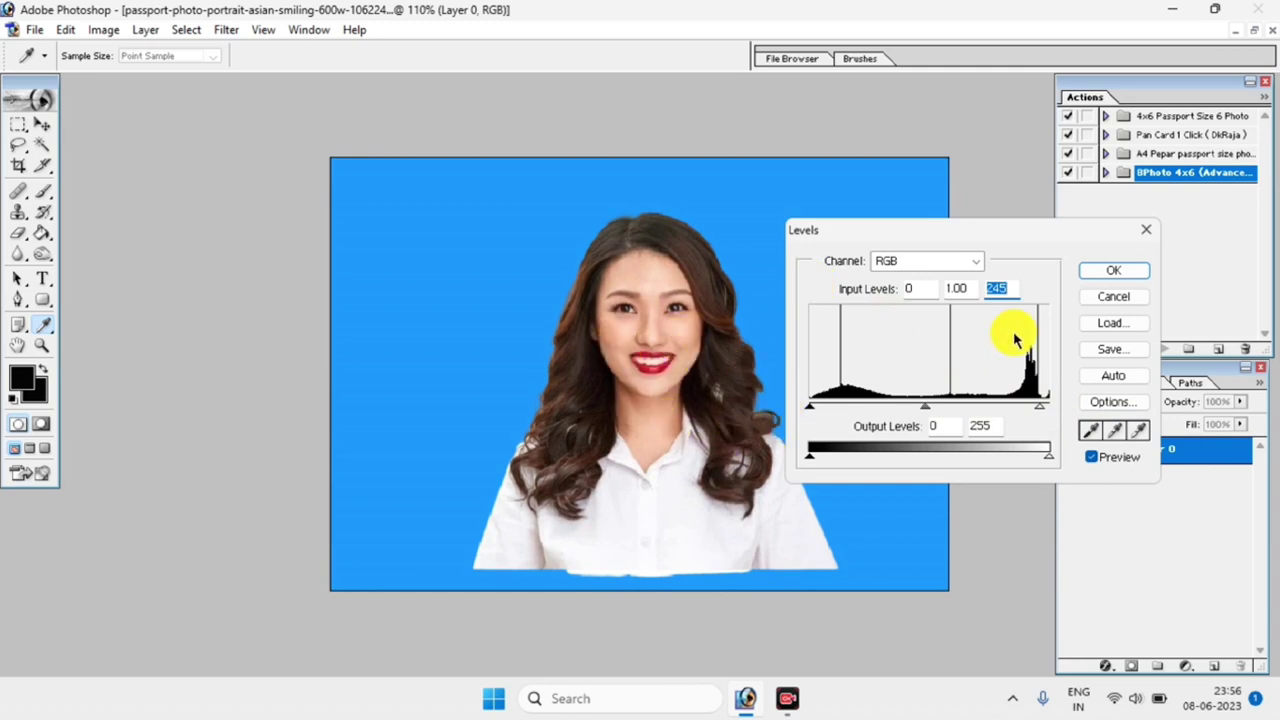
{"action": "left_click", "coordinate": [1114, 272]}
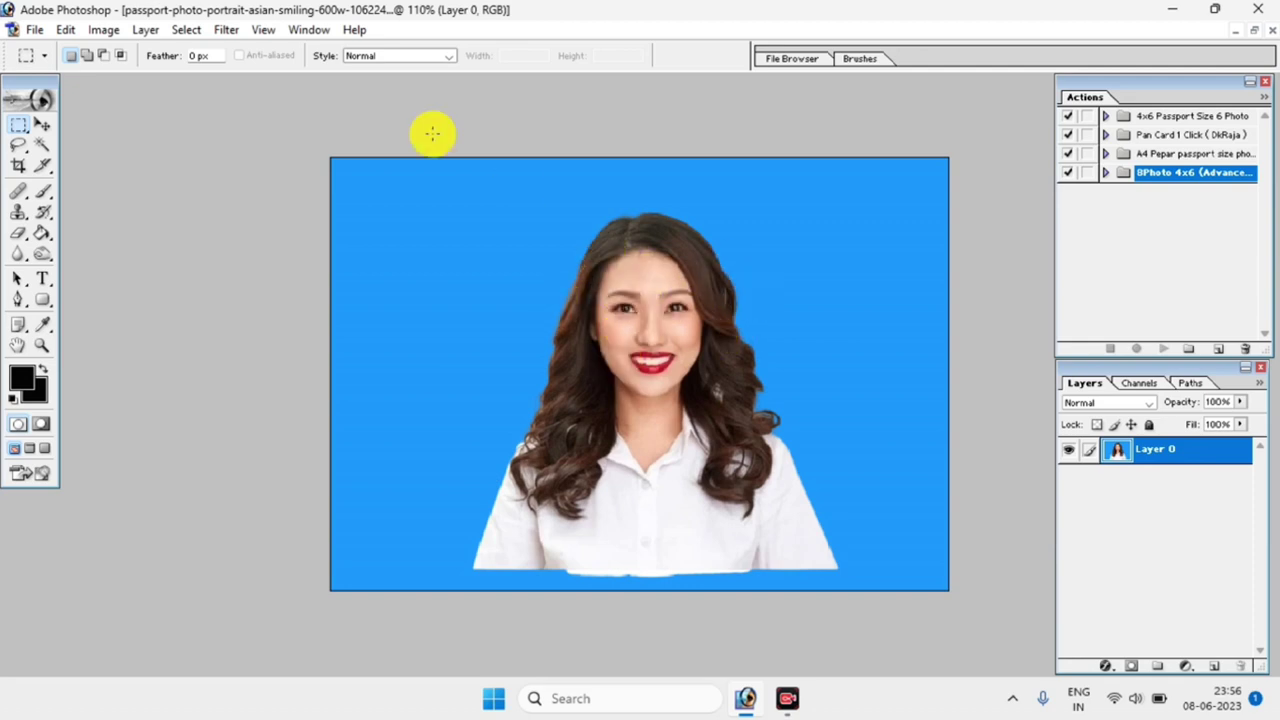
Apply Selective Color with Black -11 for Reds, -34 for Yellows and +12 for Blacks.
{"action": "left_click", "coordinate": [104, 30]}
{"action": "mouse_move", "coordinate": [148, 80]}
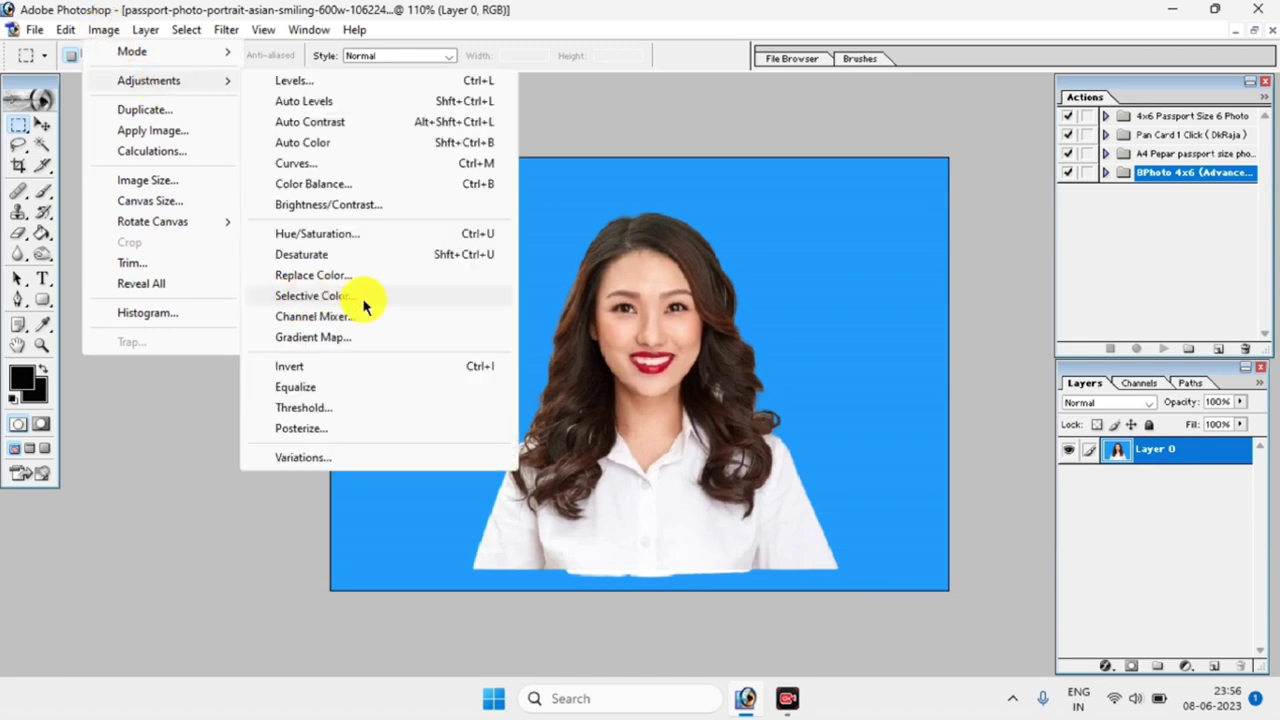
{"action": "left_click", "coordinate": [341, 298]}
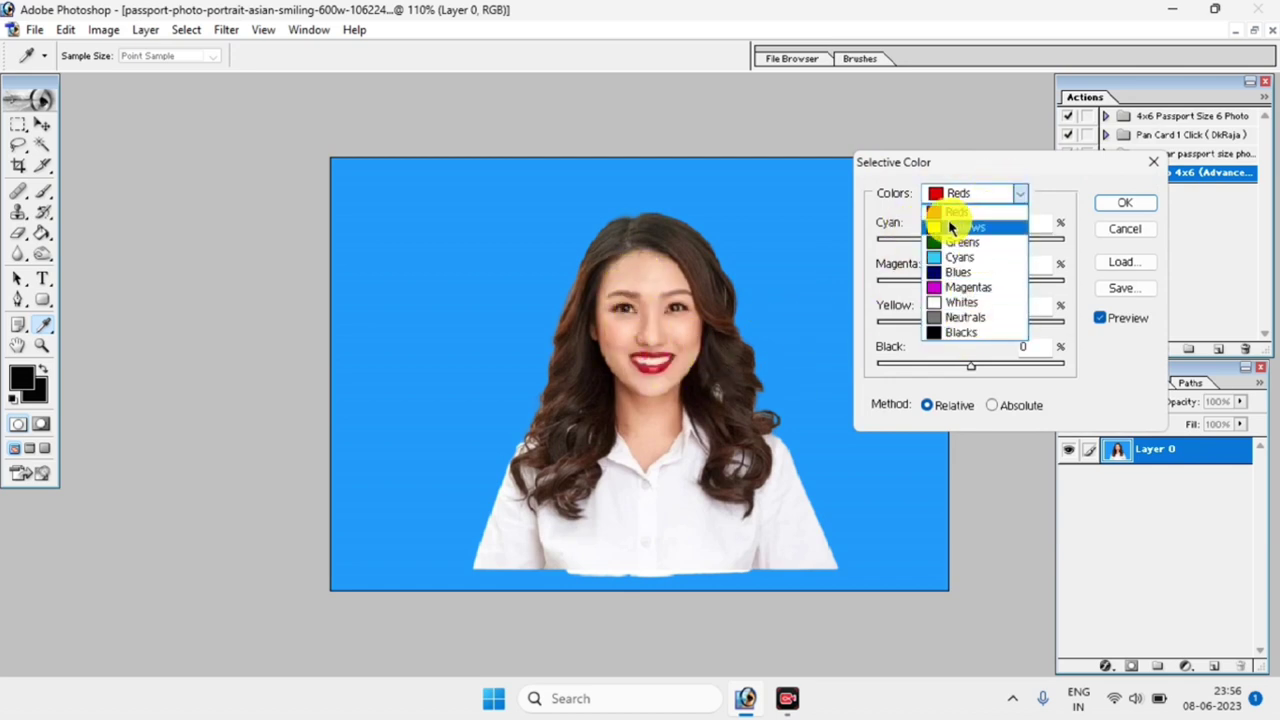
{"action": "left_click", "coordinate": [957, 214]}
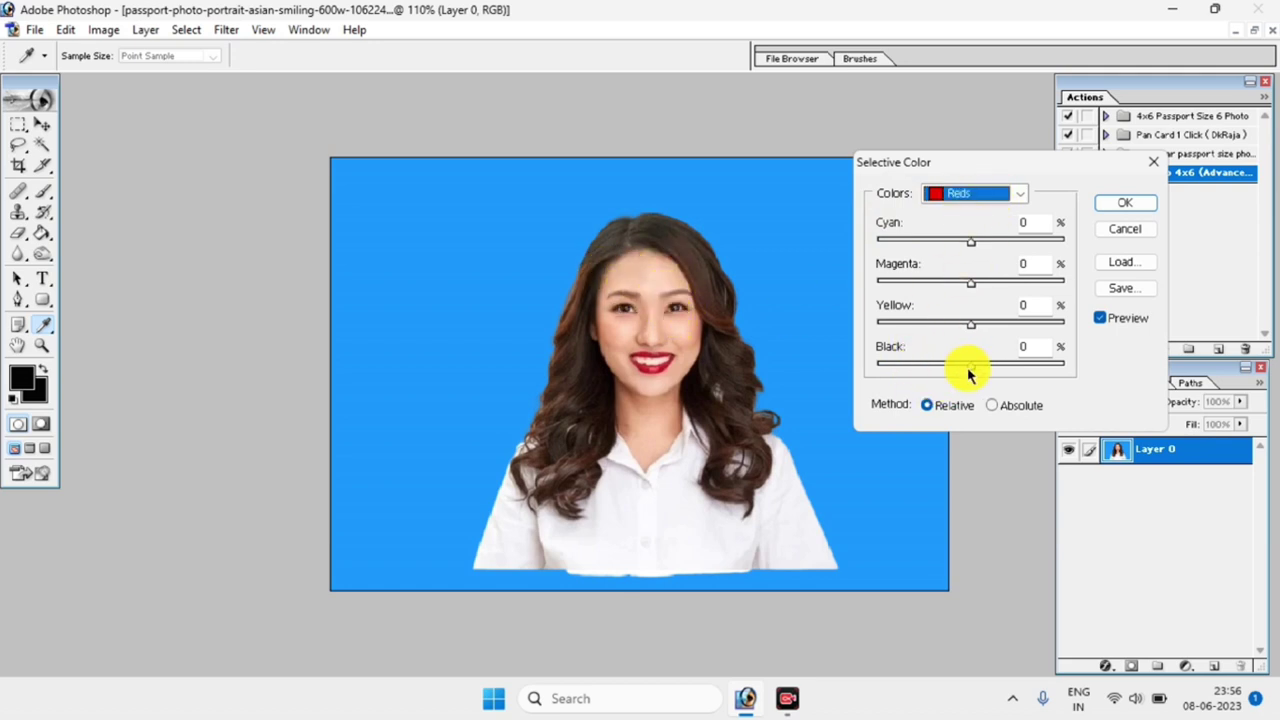
{"action": "mouse_move", "coordinate": [970, 373]}
{"action": "left_mouse_down"}
{"action": "mouse_move", "coordinate": [866, 366]}
{"action": "mouse_move", "coordinate": [958, 373]}
{"action": "mouse_move", "coordinate": [946, 366]}
{"action": "left_mouse_up"}
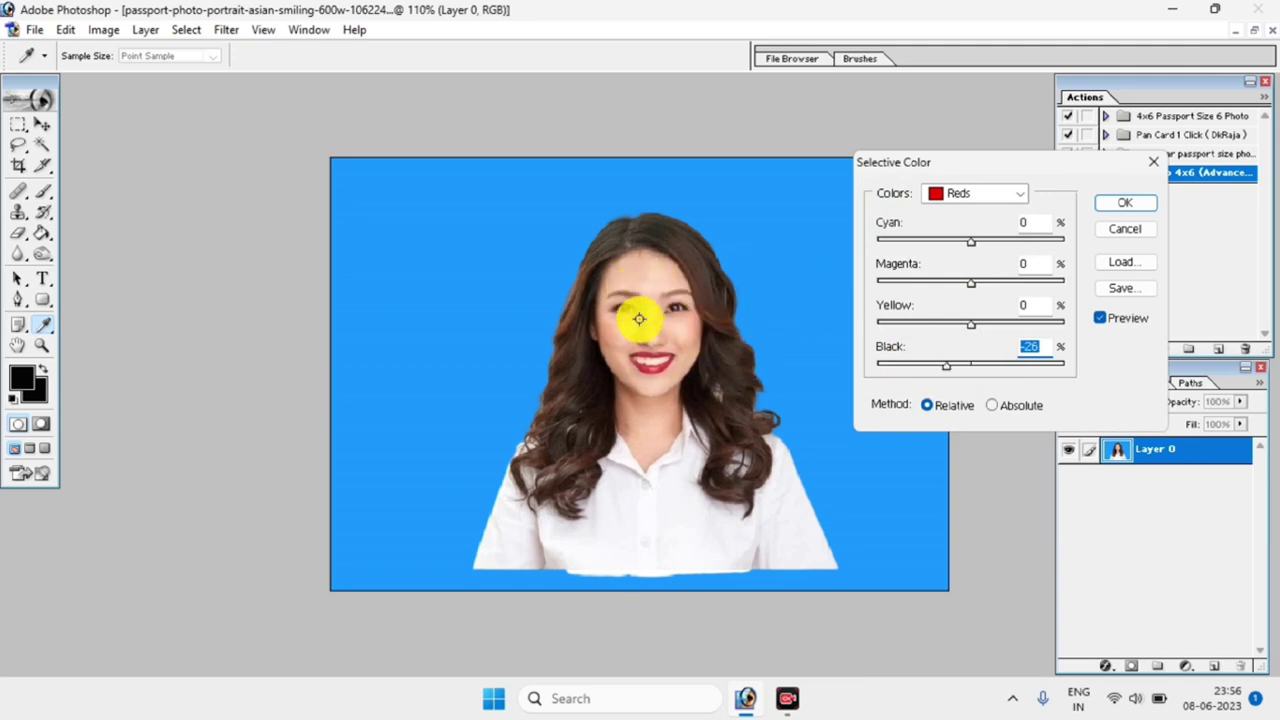
{"action": "left_click", "coordinate": [962, 369]}
{"action": "left_click", "coordinate": [975, 194]}
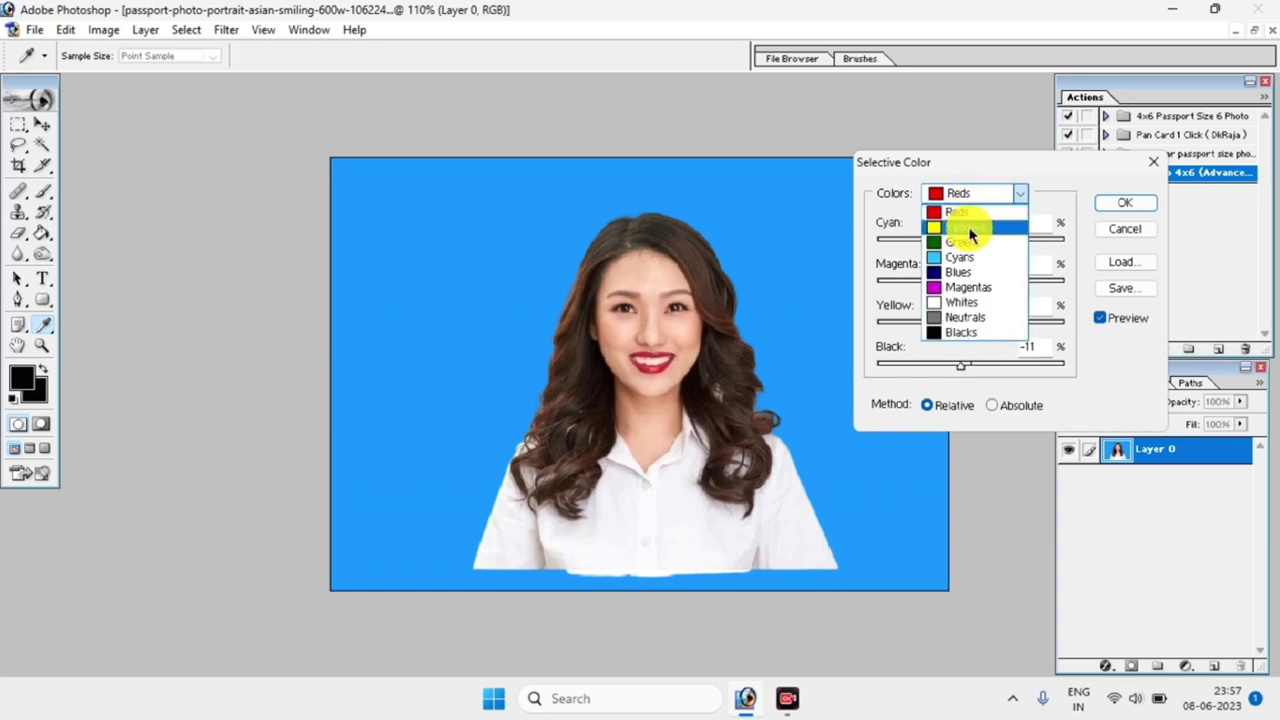
{"action": "left_click", "coordinate": [962, 228]}
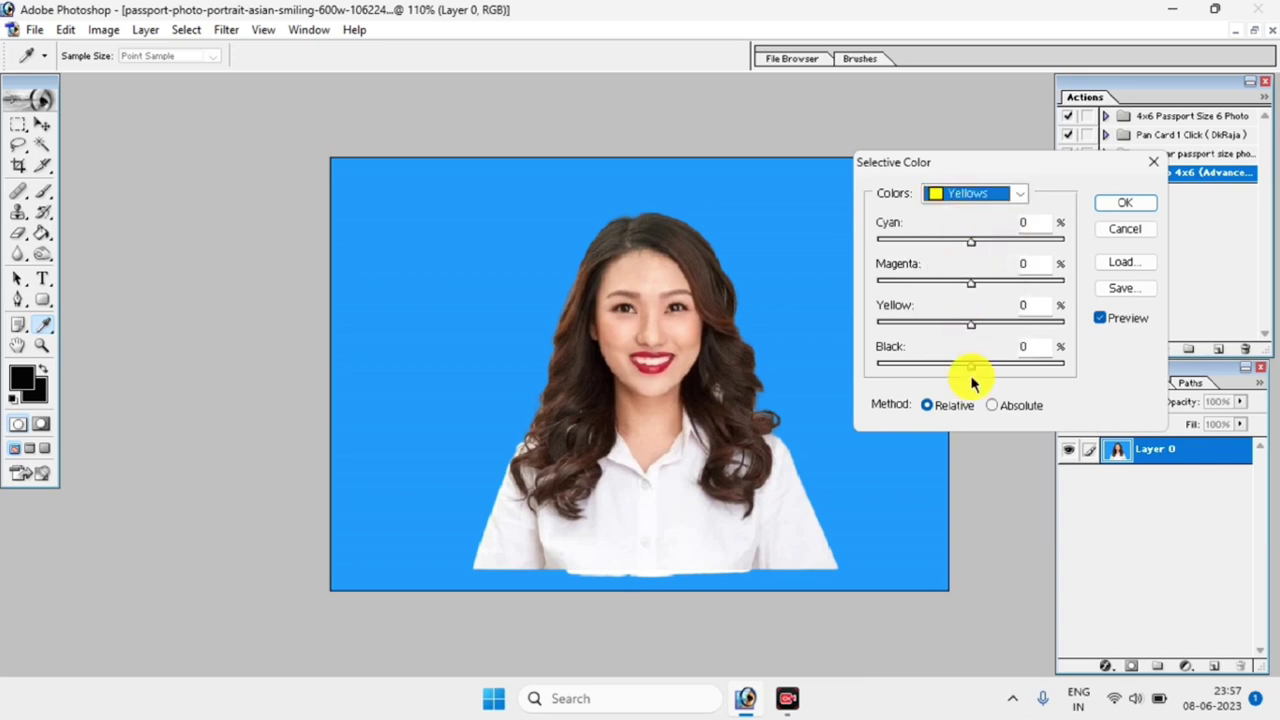
{"action": "mouse_move", "coordinate": [970, 370]}
{"action": "left_mouse_down"}
{"action": "mouse_move", "coordinate": [878, 369]}
{"action": "mouse_move", "coordinate": [992, 368]}
{"action": "left_mouse_up"}
{"action": "left_click", "coordinate": [980, 194]}
{"action": "left_click", "coordinate": [960, 333]}
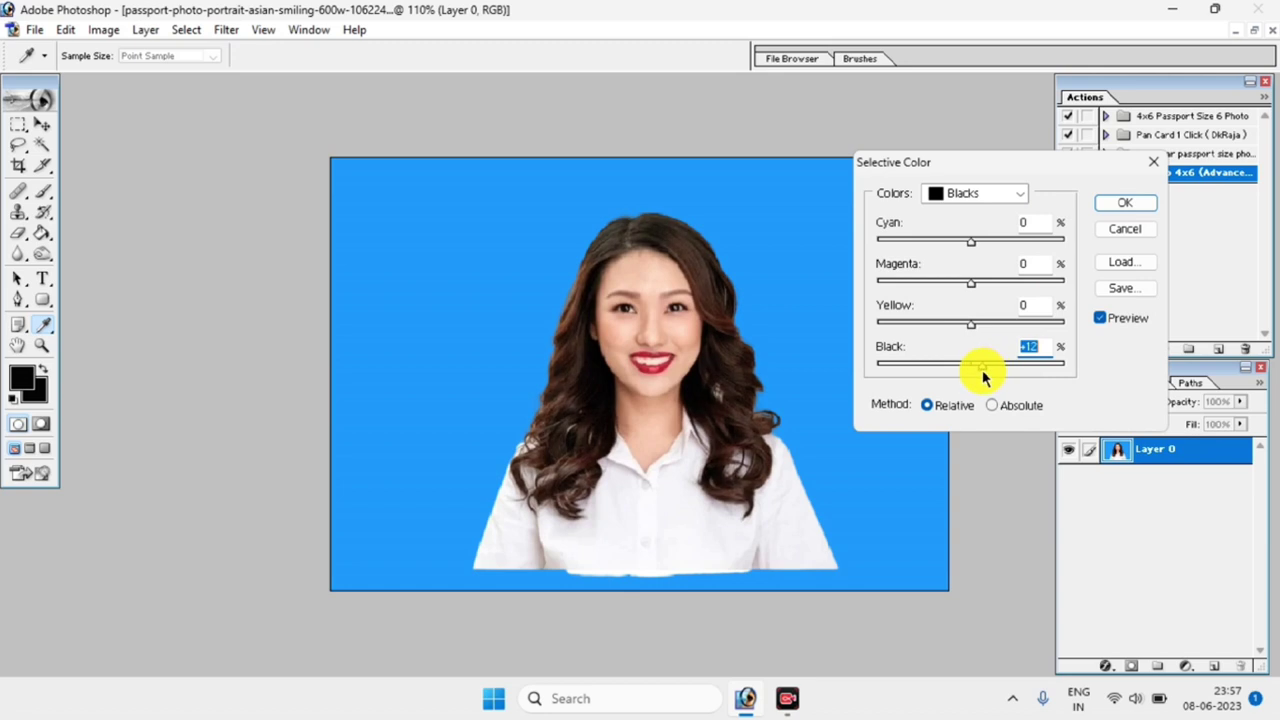
{"action": "left_click", "coordinate": [1146, 208]}
{"action": "key", "text": "m"}
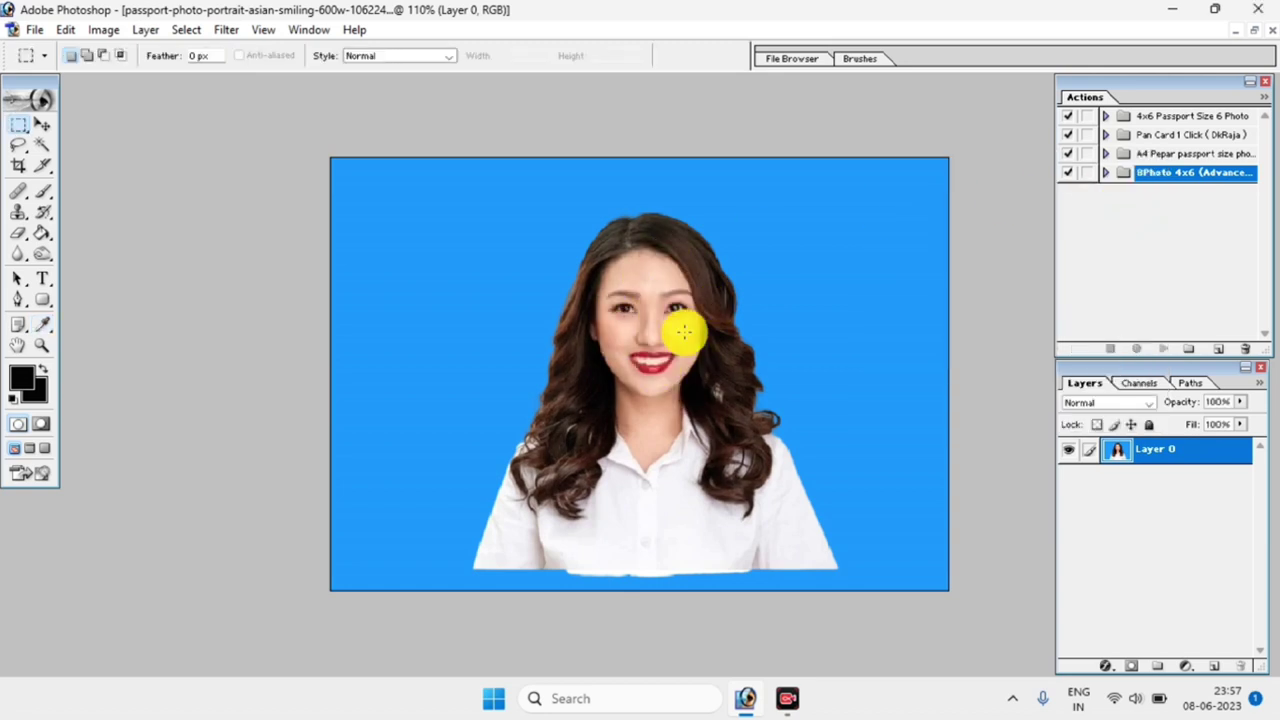
Lift the midtones with a Curves point at input 121, output 126, then view at 100%.
{"action": "key", "text": "ctrl+m"}
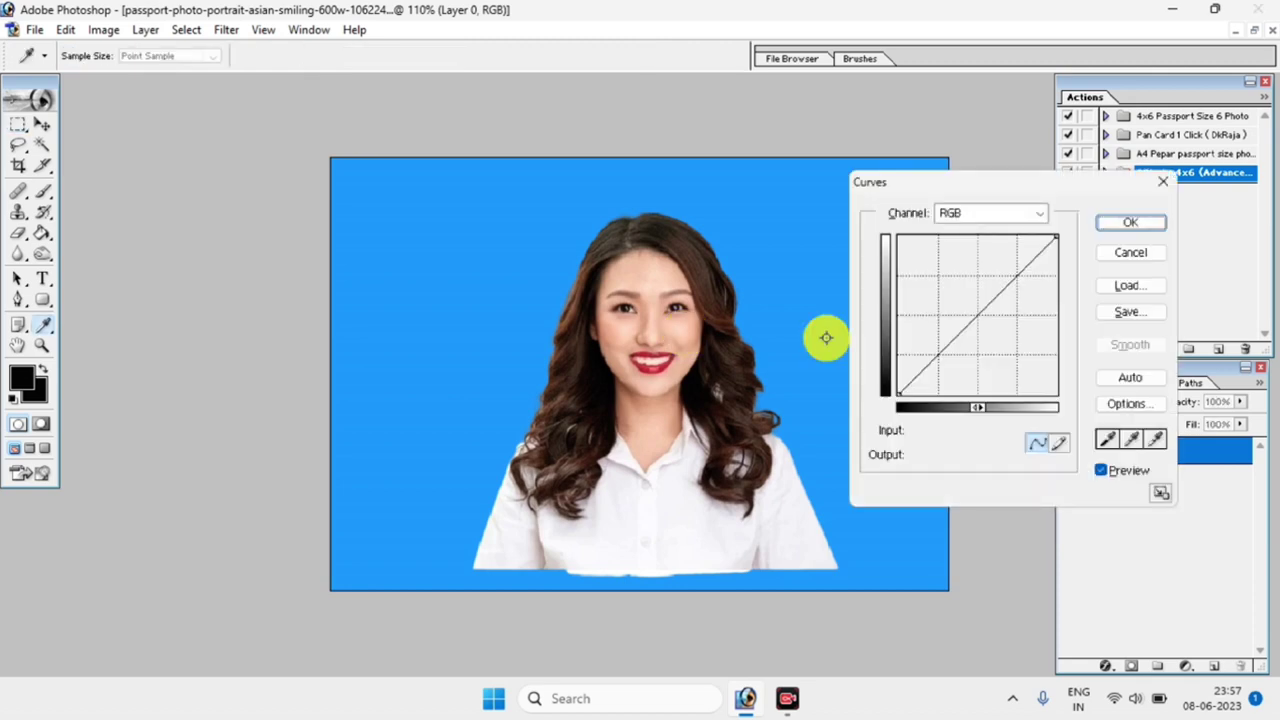
{"action": "left_click_drag", "start_coordinate": [943, 177], "coordinate": [949, 165]}
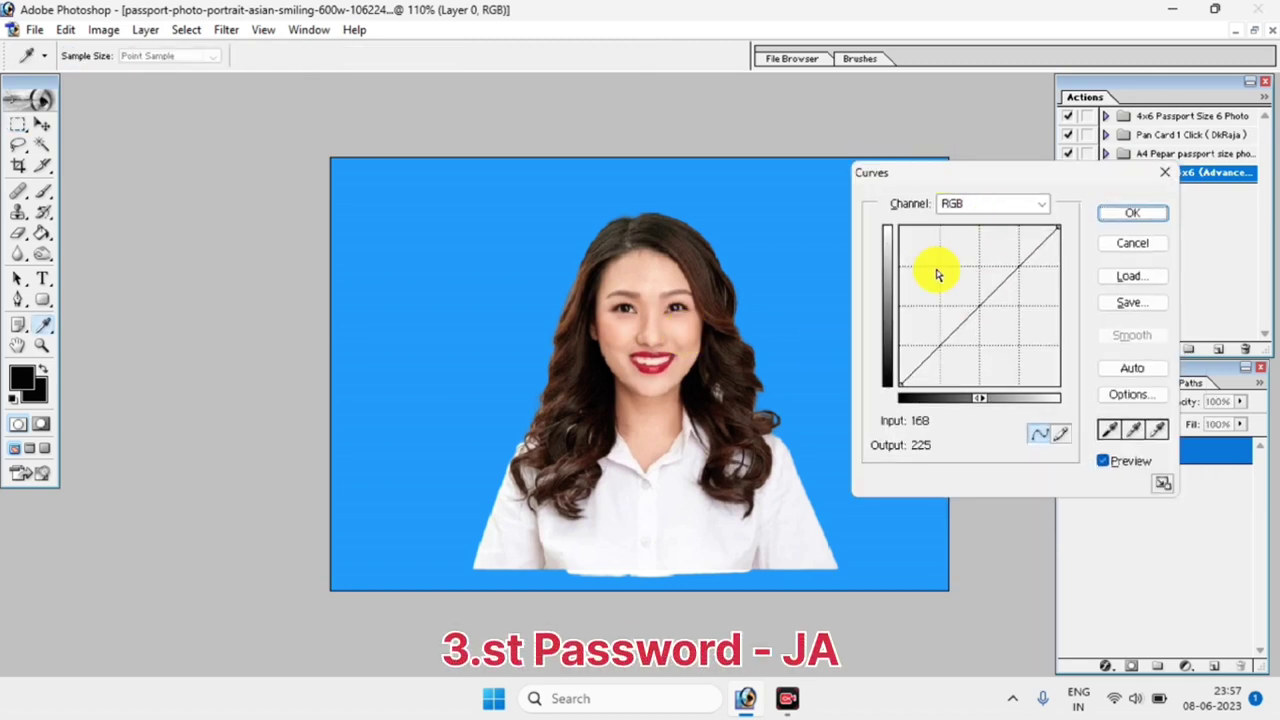
{"action": "left_click_drag", "start_coordinate": [979, 306], "coordinate": [974, 306]}
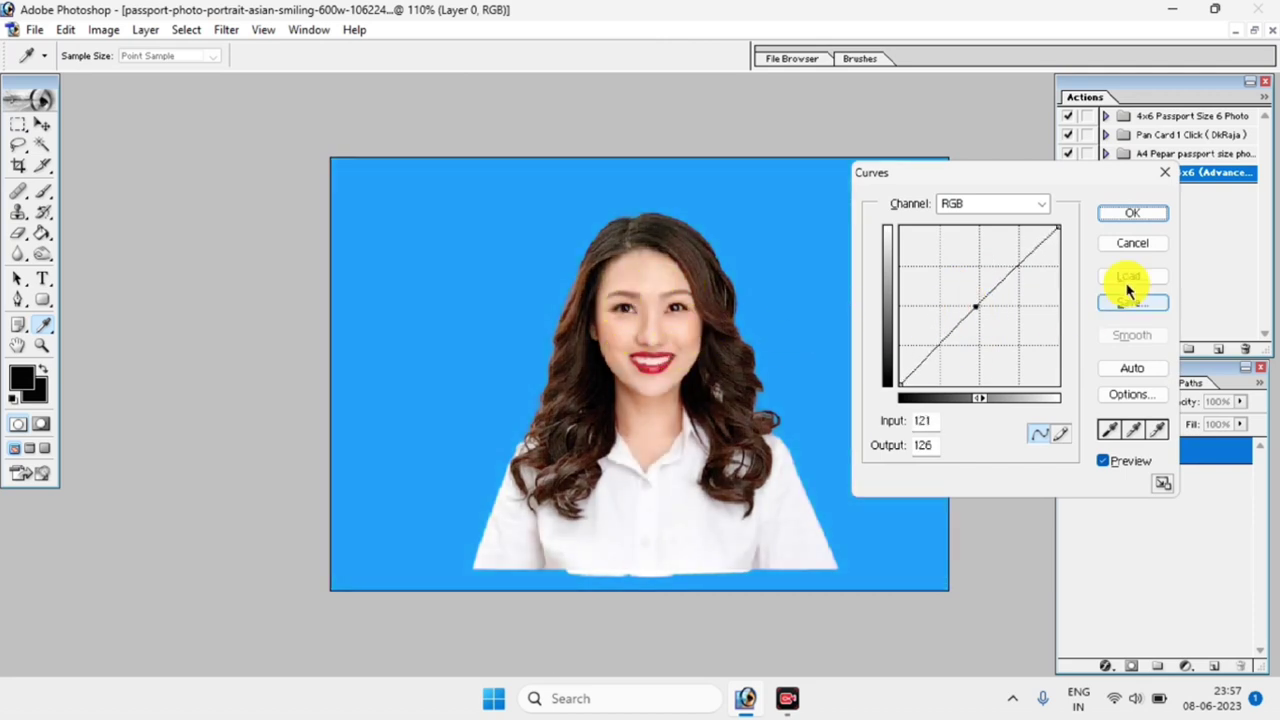
{"action": "left_click", "coordinate": [1130, 246]}
{"action": "key", "text": "ctrl+minus"}
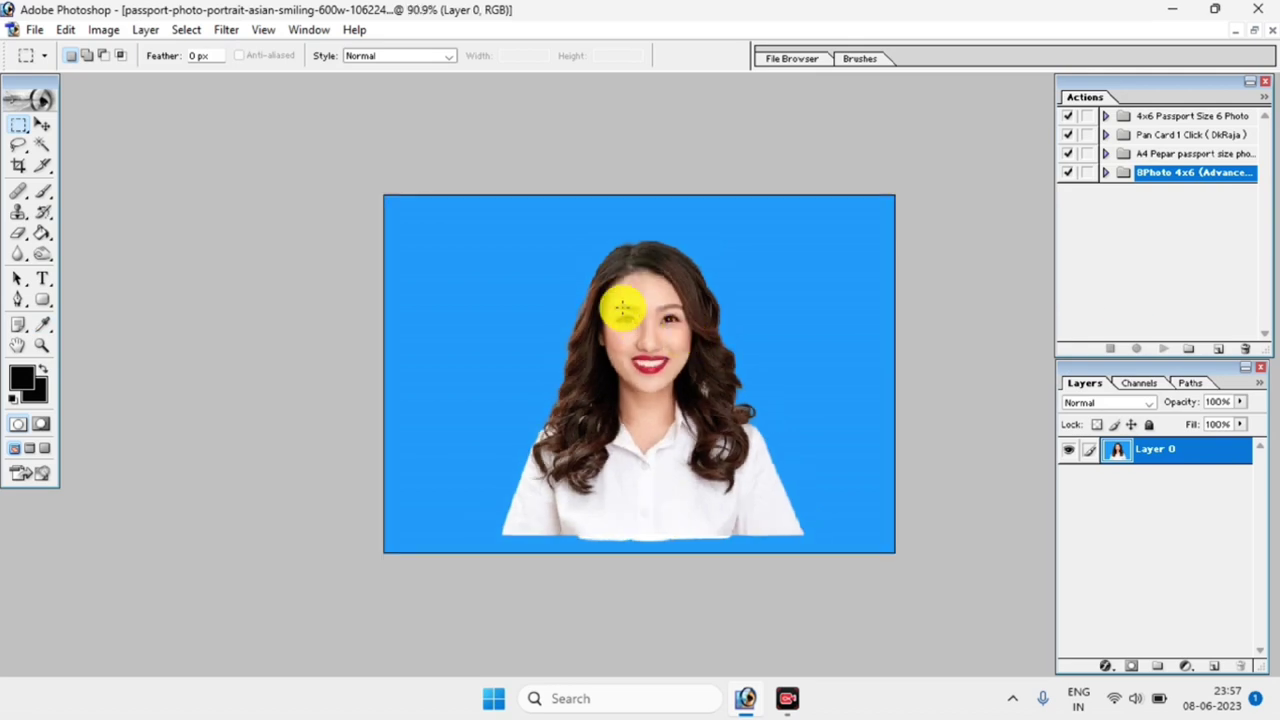
{"action": "key", "text": "ctrl+plus"}
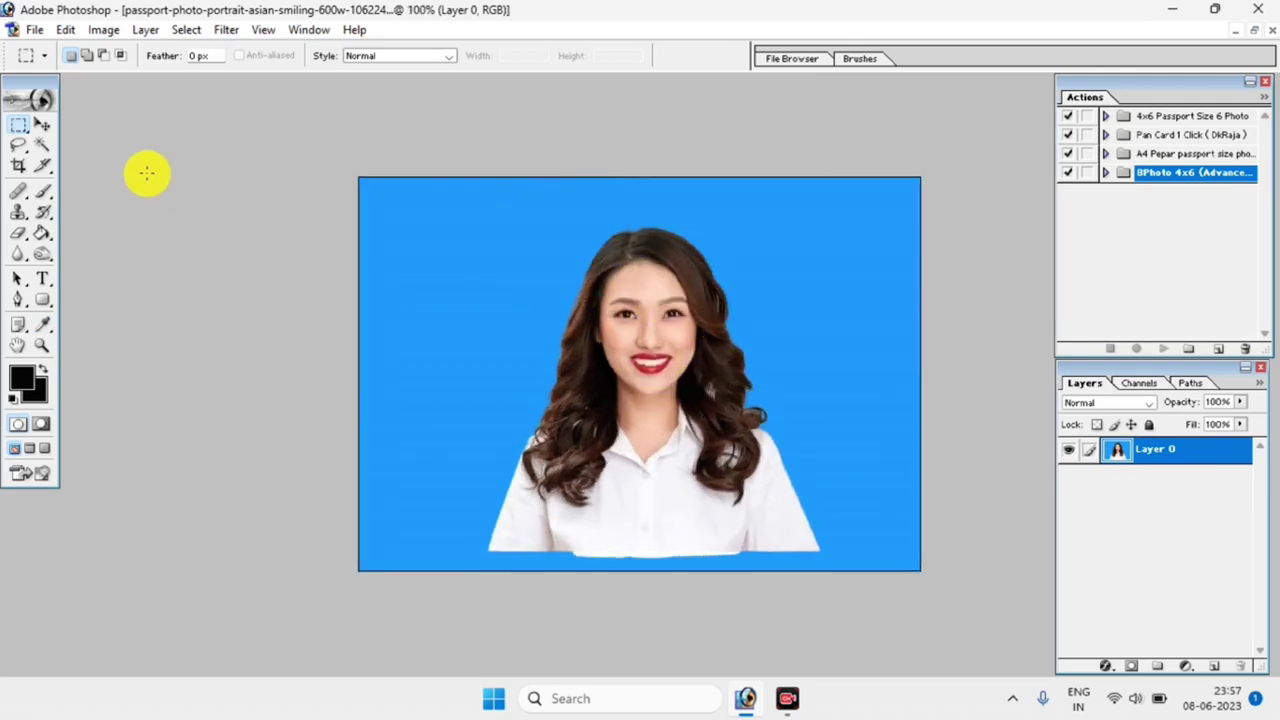
Crop the head and shoulders to 3.5 × 4.5 cm at 100 pixels/cm.
{"action": "left_click", "coordinate": [18, 166]}
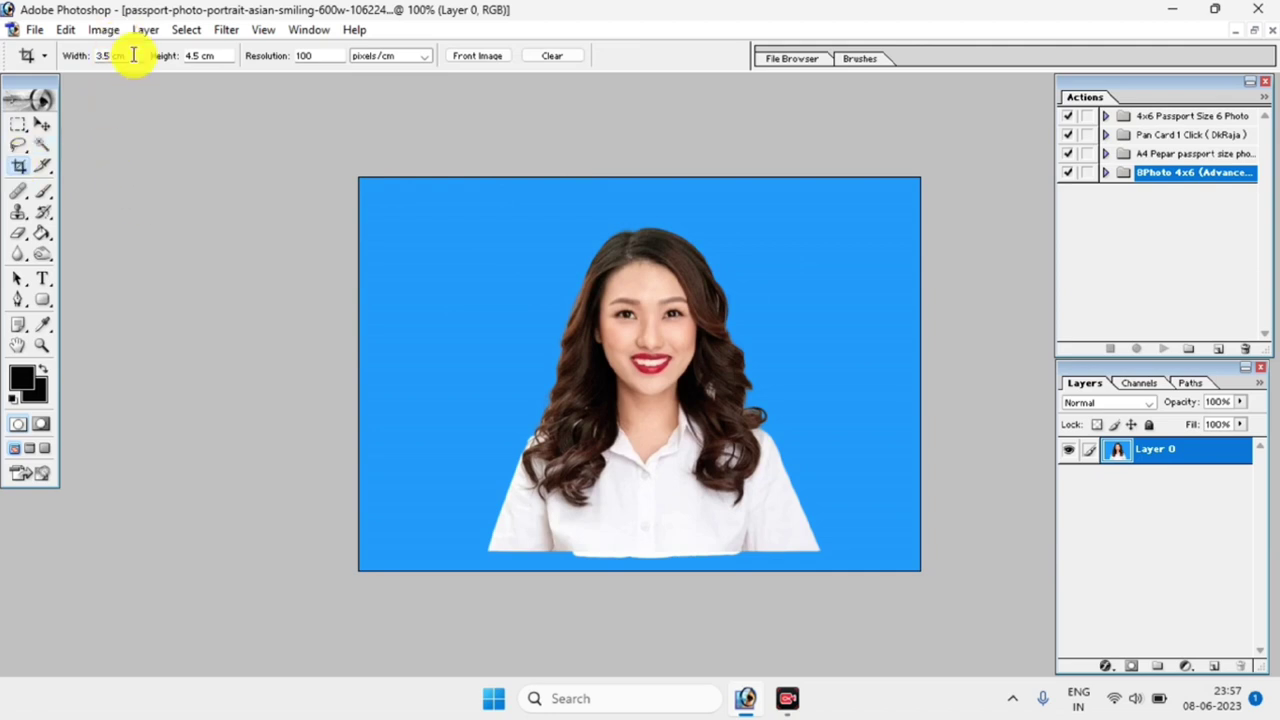
{"action": "left_click_drag", "start_coordinate": [137, 55], "coordinate": [104, 55]}
{"action": "left_click_drag", "start_coordinate": [186, 55], "coordinate": [216, 73]}
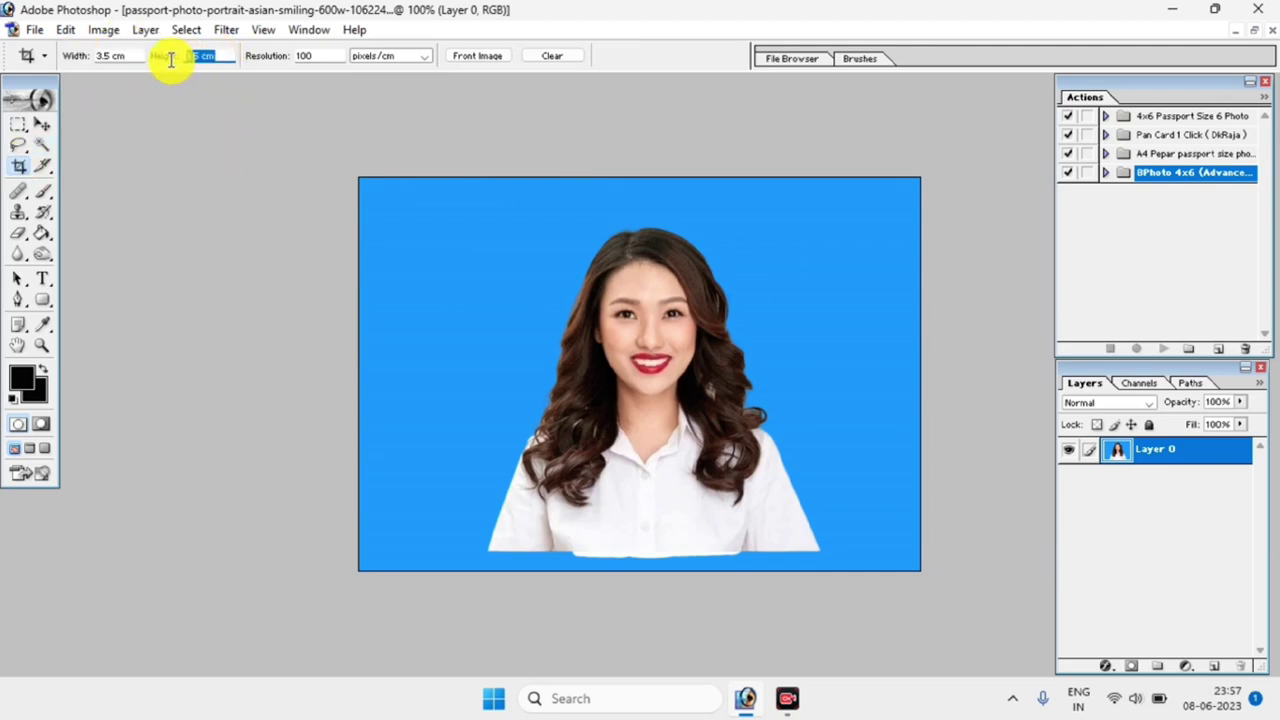
{"action": "type", "text": "4.5"}
{"action": "left_click_drag", "start_coordinate": [336, 56], "coordinate": [313, 56]}
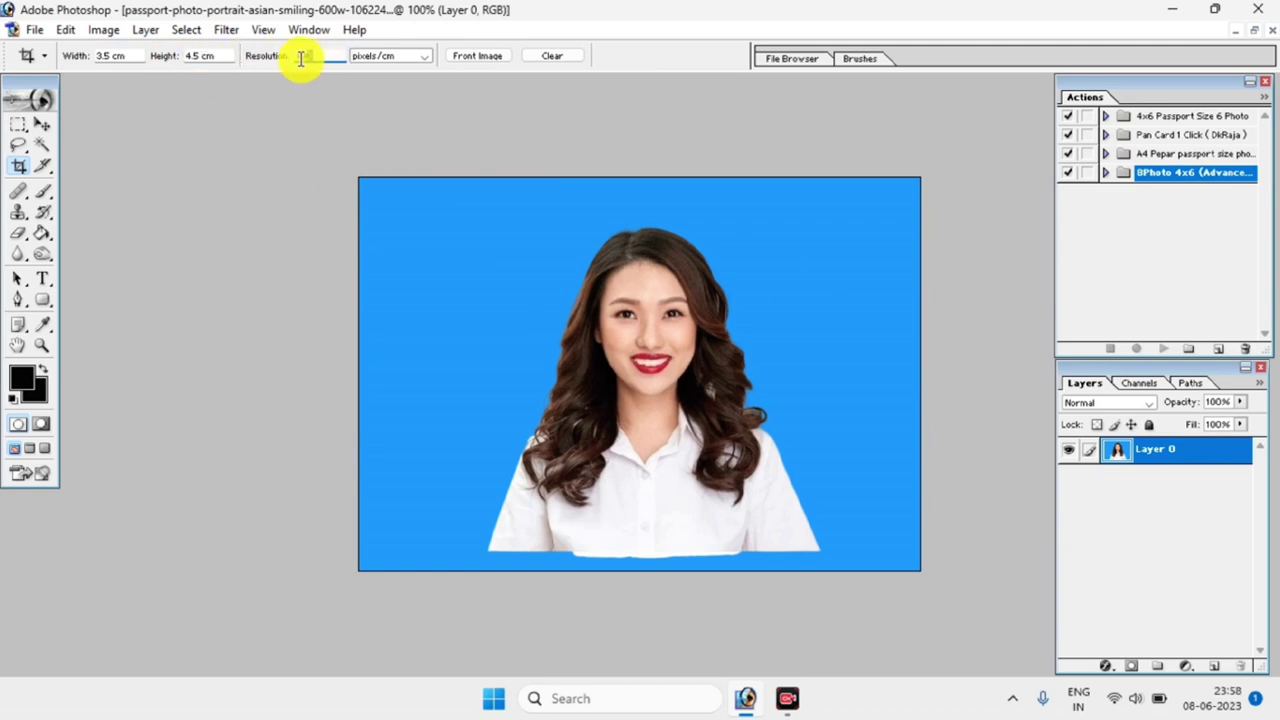
{"action": "left_click", "coordinate": [412, 55]}
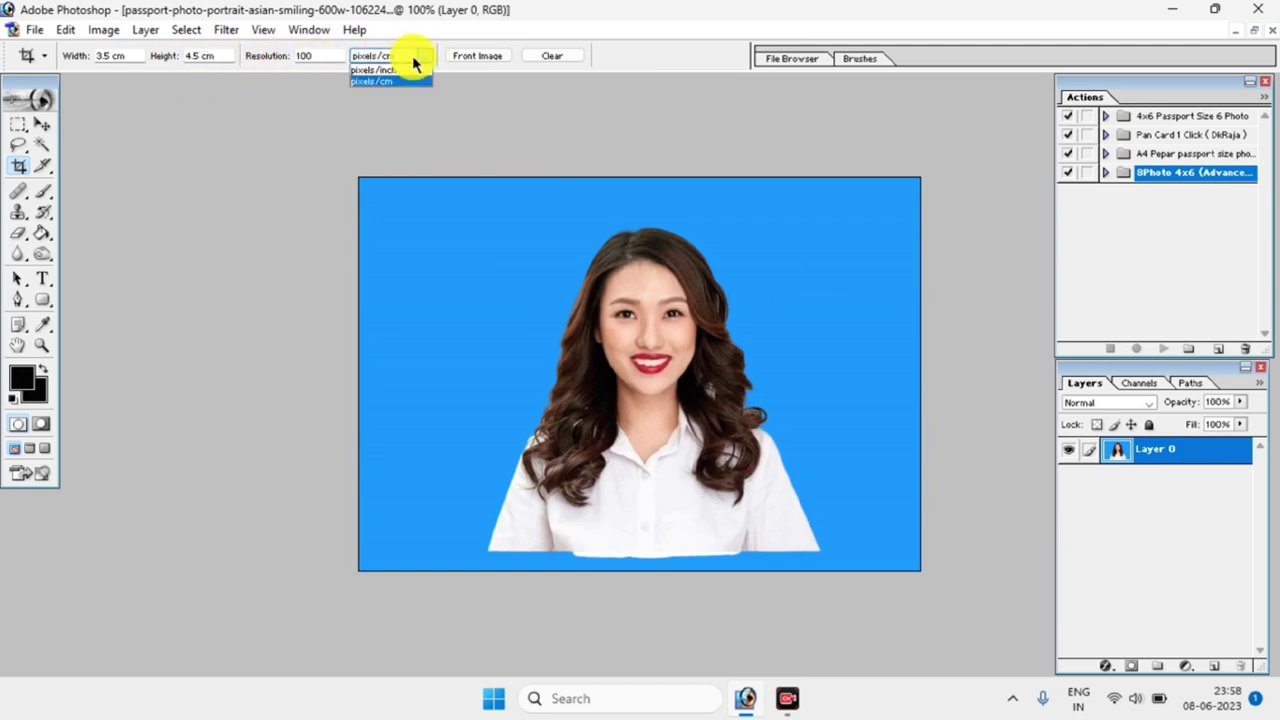
{"action": "left_click", "coordinate": [398, 78]}
{"action": "mouse_move", "coordinate": [519, 195]}
{"action": "left_mouse_down"}
{"action": "mouse_move", "coordinate": [566, 271]}
{"action": "mouse_move", "coordinate": [758, 489]}
{"action": "mouse_move", "coordinate": [767, 534]}
{"action": "left_mouse_up"}
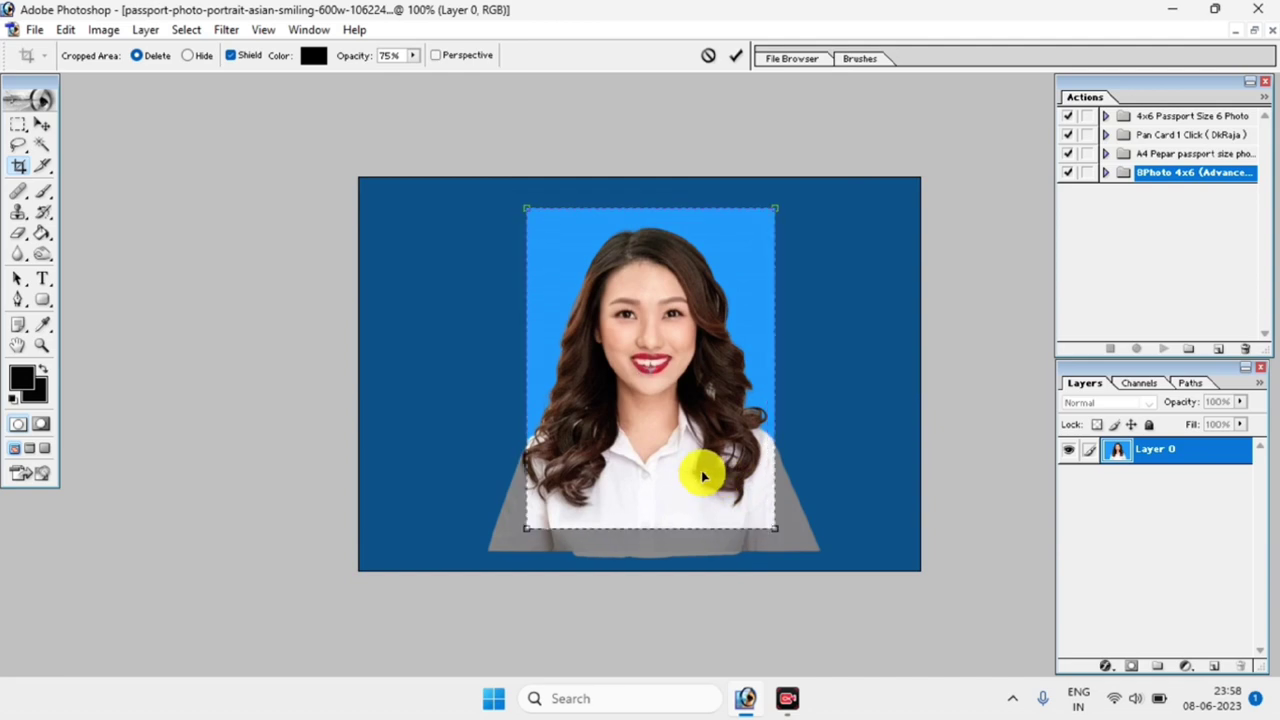
{"action": "left_click", "coordinate": [737, 57]}
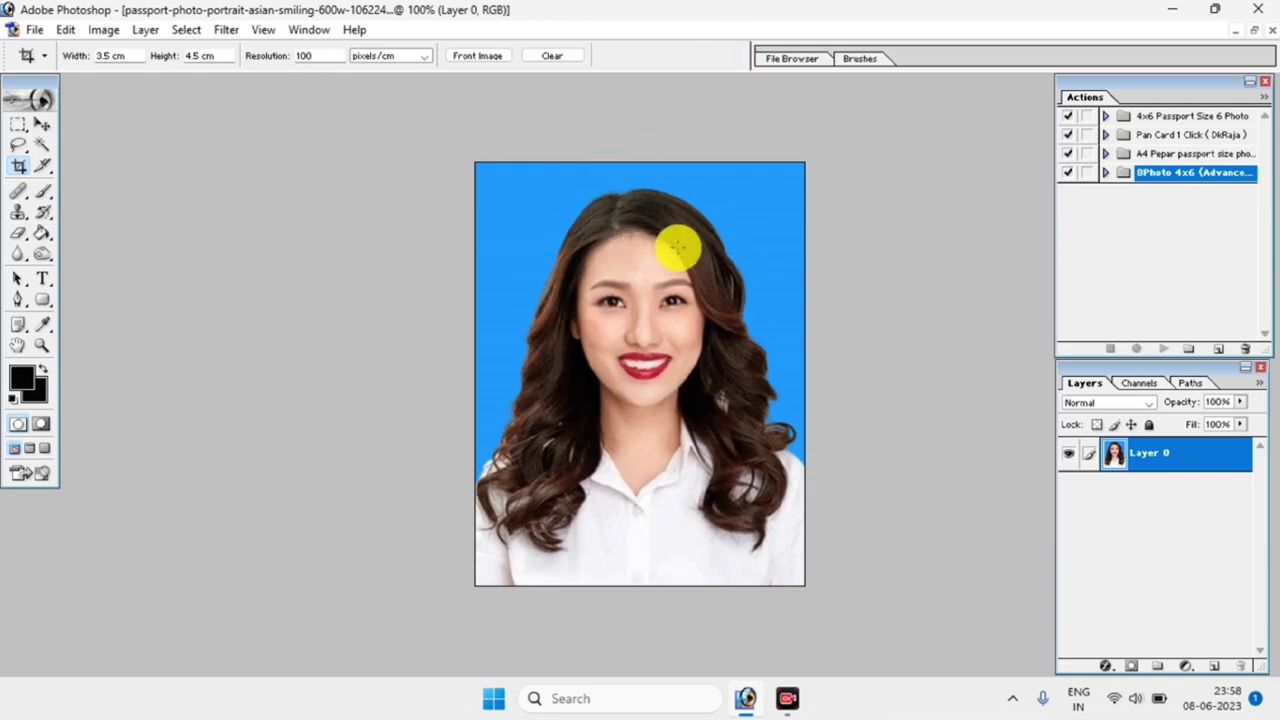
Float the passport photo in its own window, zoom out, and bring the Actions panel forward.
{"action": "left_click", "coordinate": [1253, 30]}
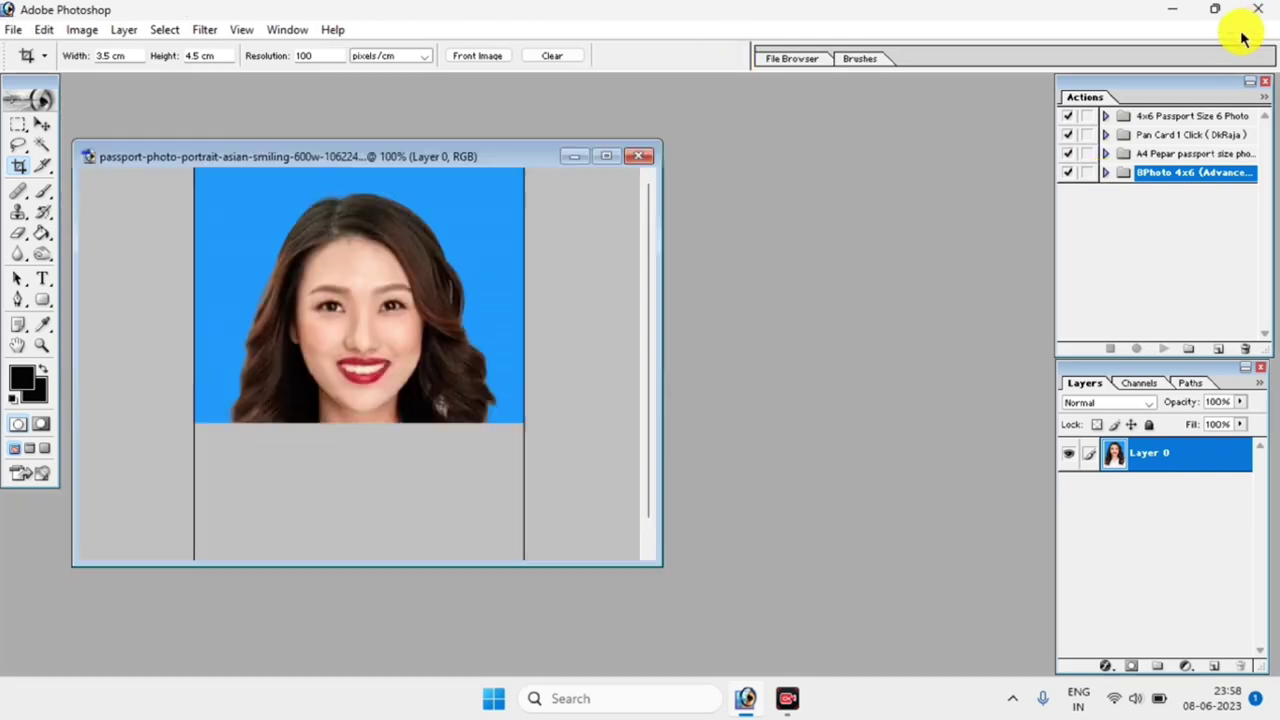
{"action": "key", "text": "ctrl+minus"}
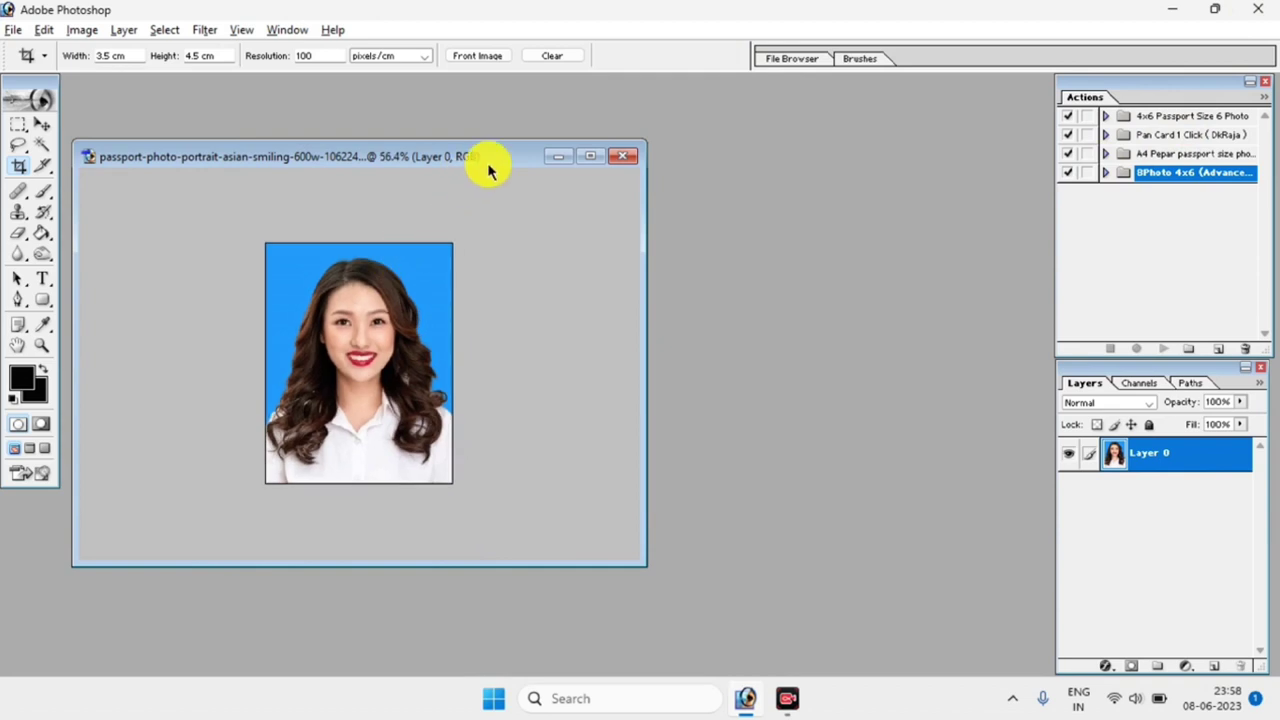
{"action": "left_click_drag", "start_coordinate": [489, 160], "coordinate": [472, 157]}
{"action": "left_click", "coordinate": [1154, 287]}
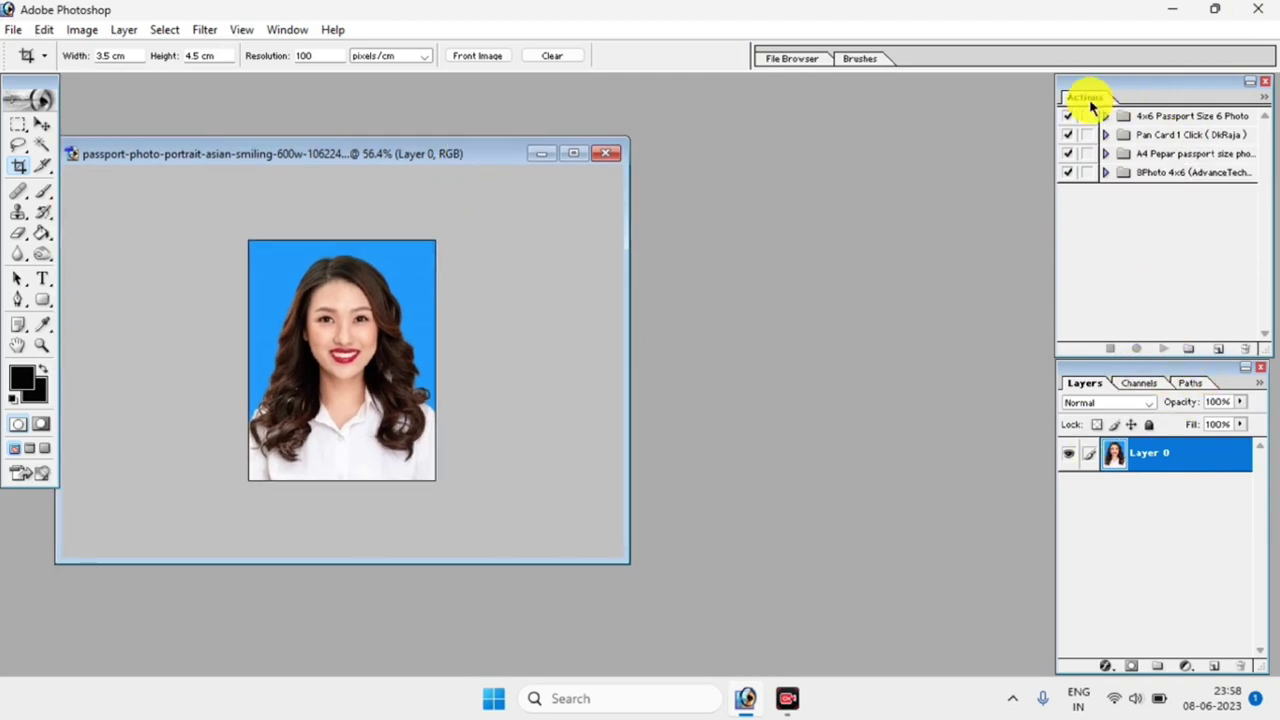
{"action": "left_click", "coordinate": [287, 30]}
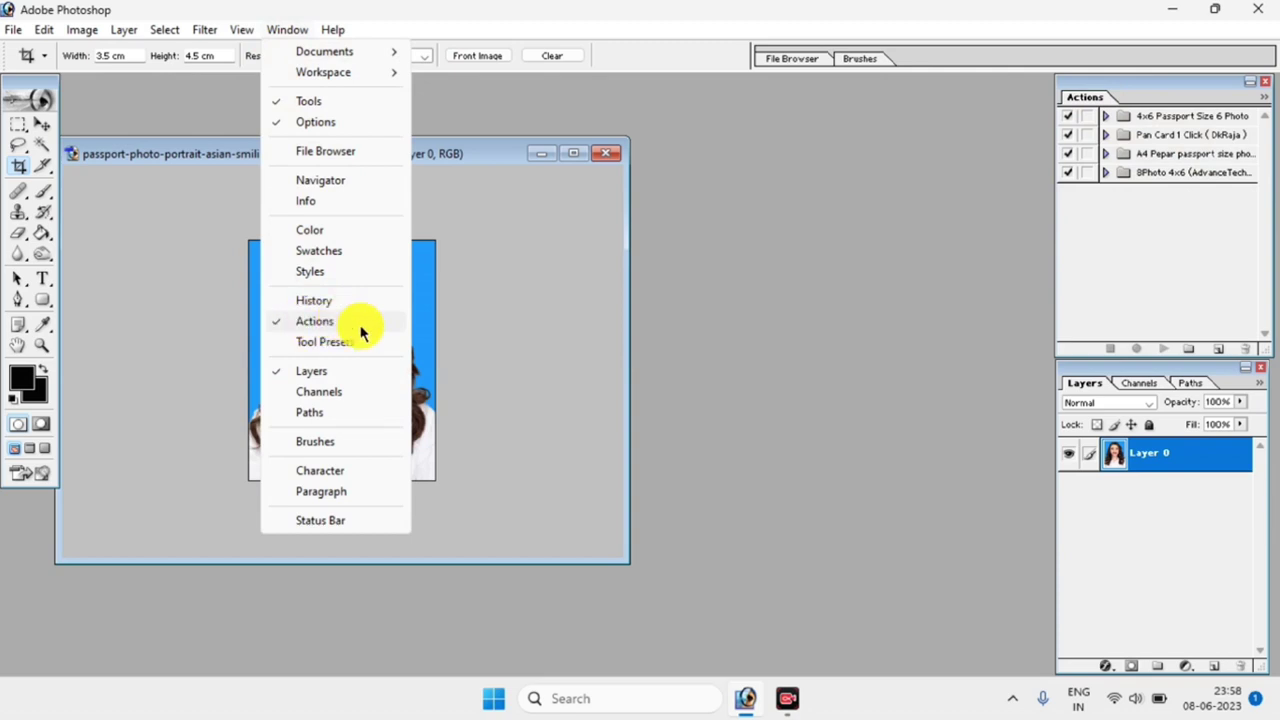
{"action": "left_click", "coordinate": [1180, 82]}
{"action": "left_click_drag", "start_coordinate": [1171, 86], "coordinate": [1180, 92]}
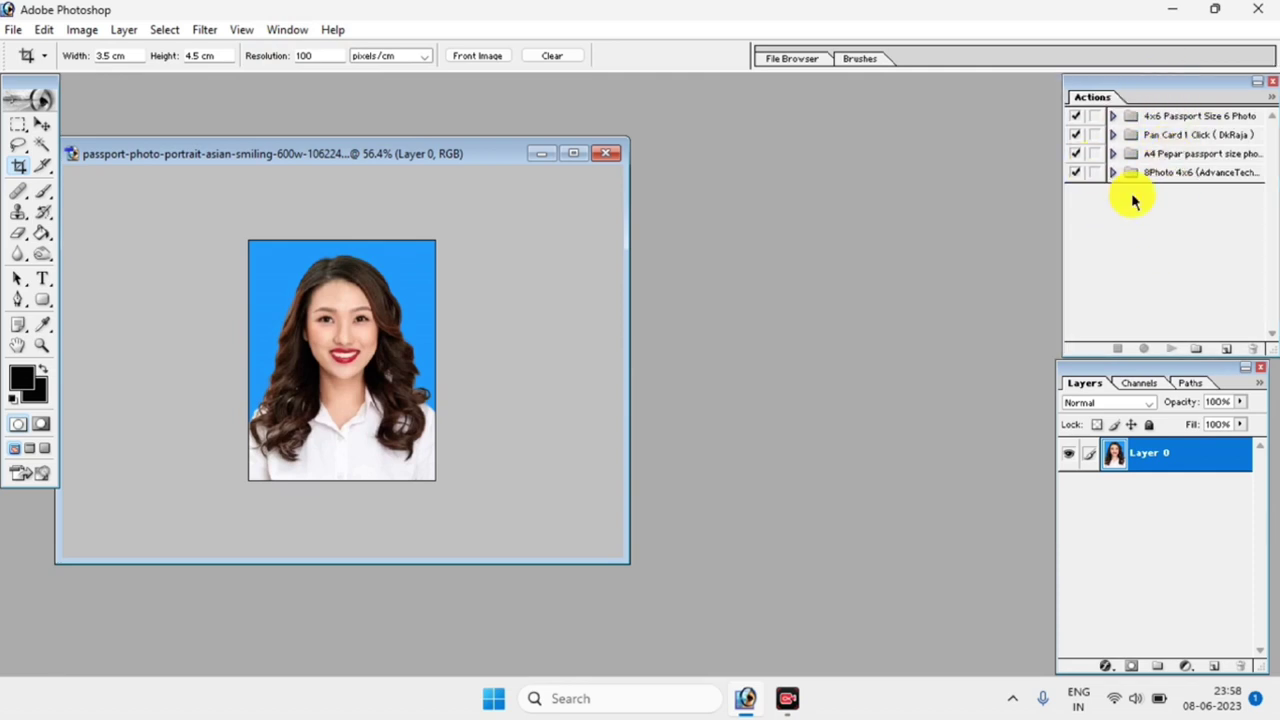
Expand the 4x6 photo action set and select the 8Photo 4x6 action inside it.
{"action": "left_click", "coordinate": [1116, 175]}
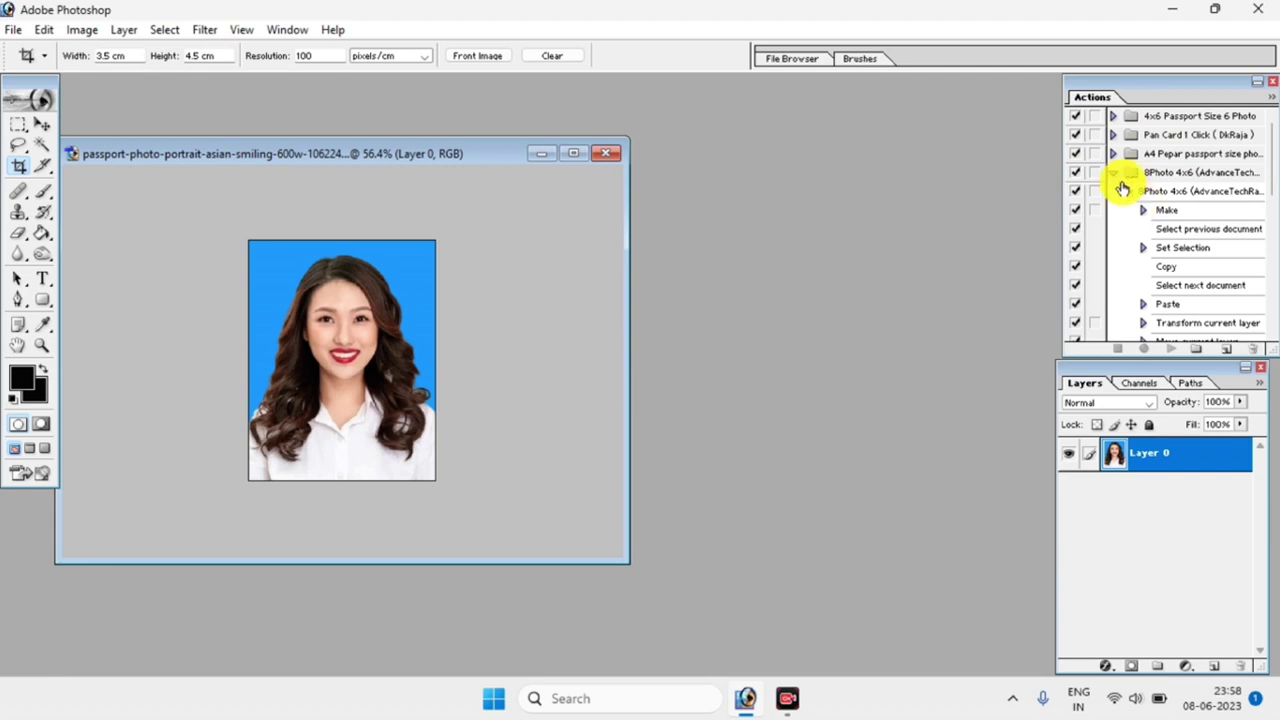
{"action": "left_click", "coordinate": [1114, 174]}
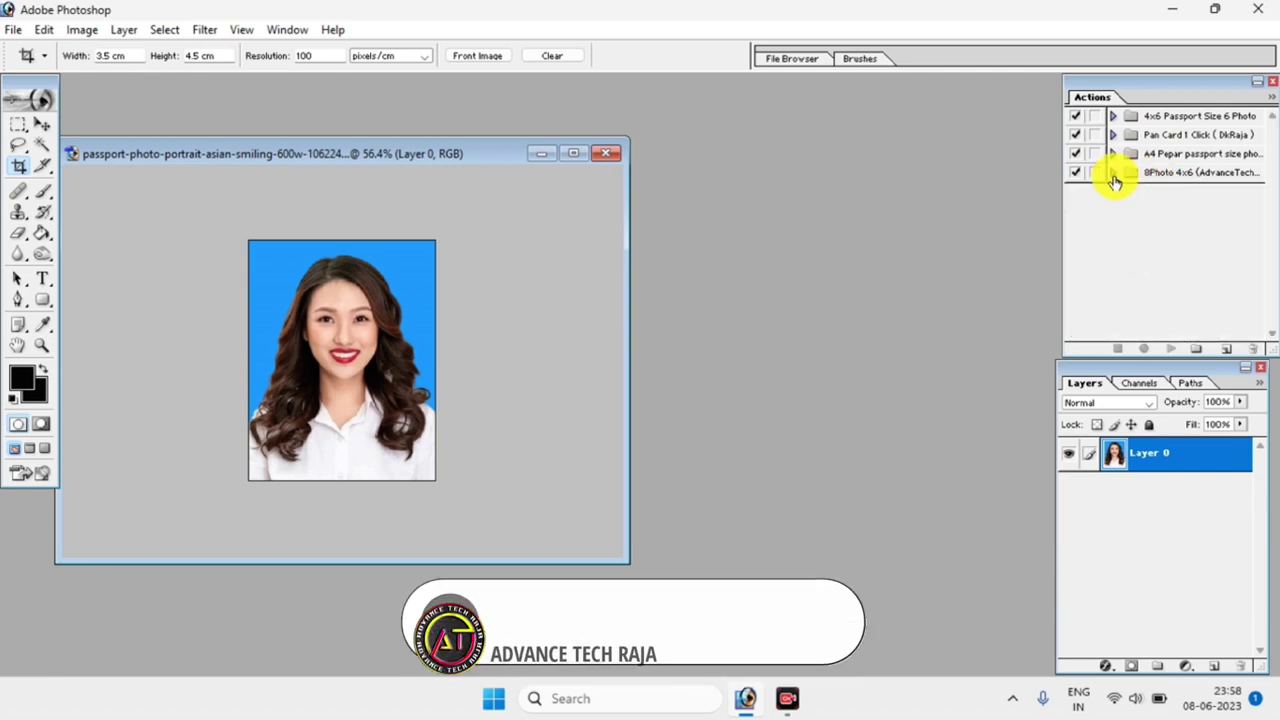
{"action": "left_click", "coordinate": [1114, 174]}
{"action": "left_click", "coordinate": [1114, 174]}
{"action": "left_click", "coordinate": [1115, 175]}
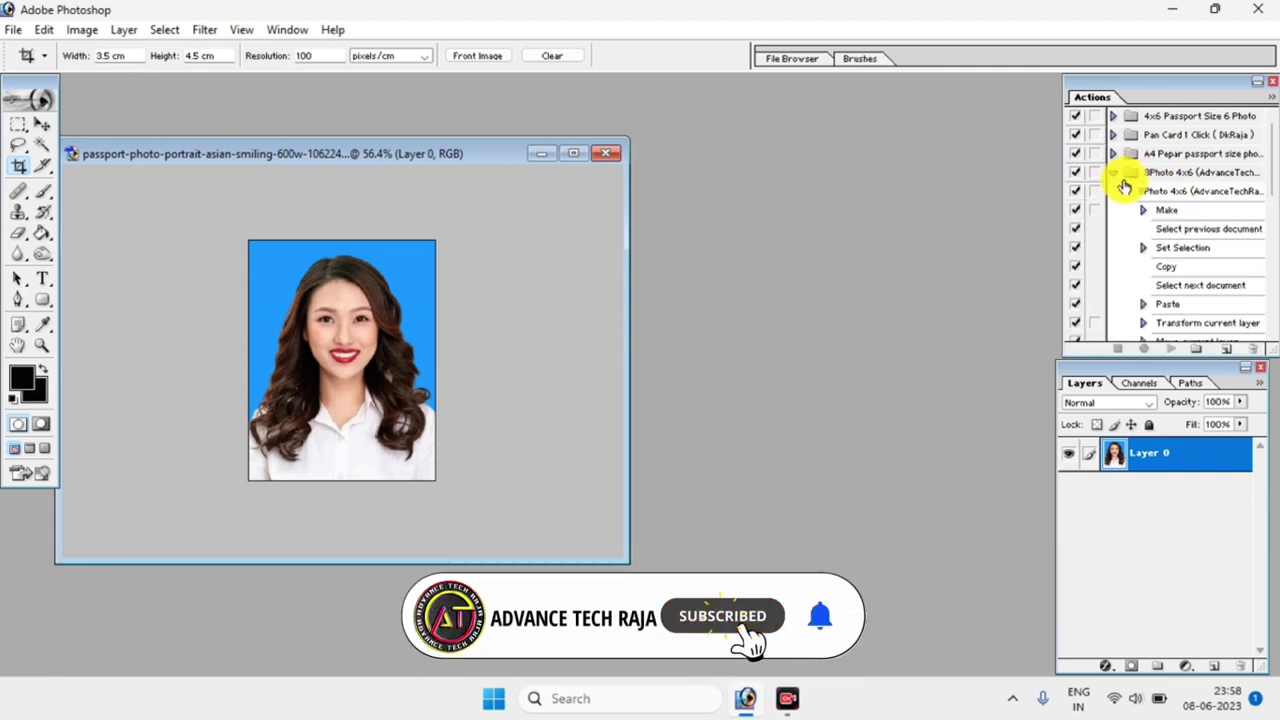
{"action": "left_click", "coordinate": [1114, 175]}
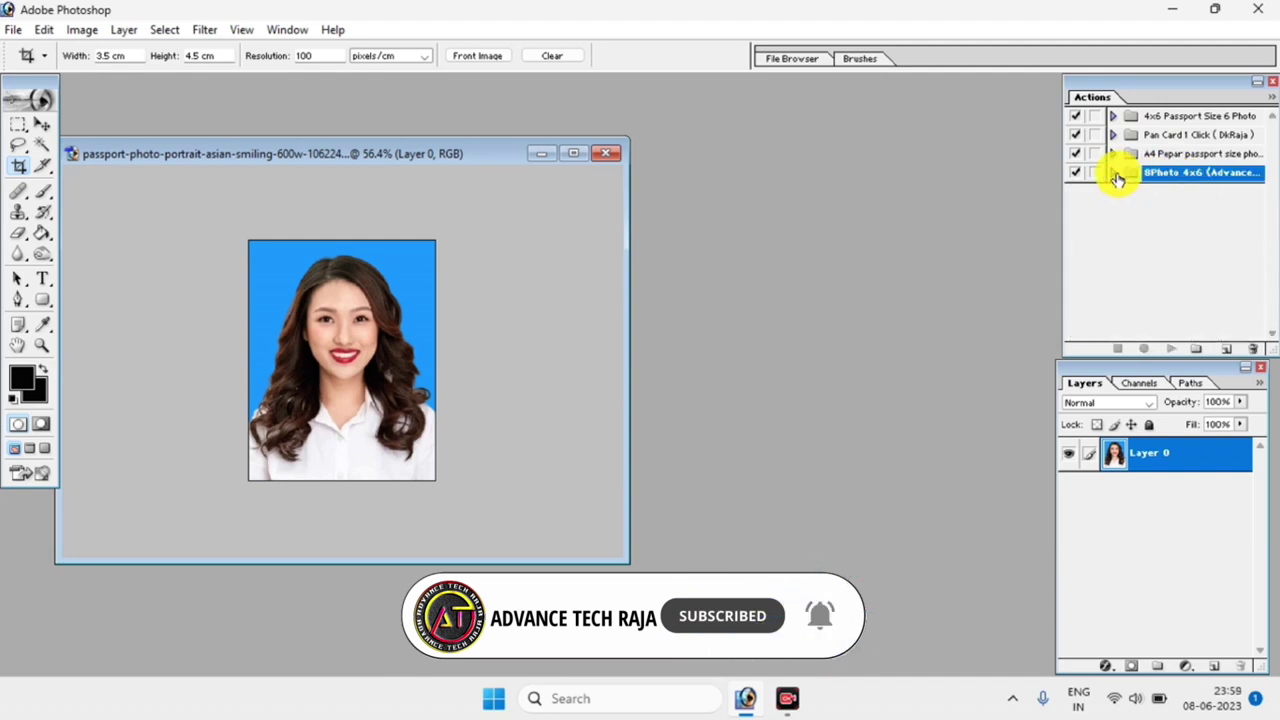
{"action": "left_click", "coordinate": [1114, 174]}
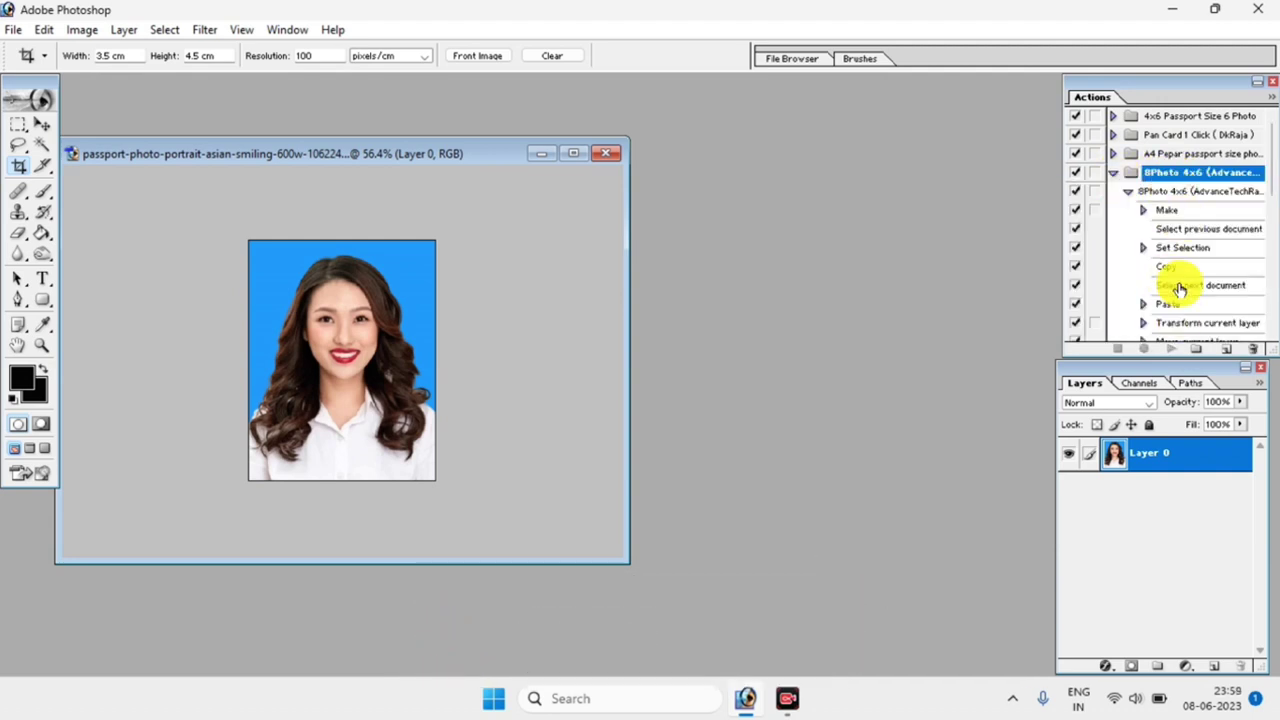
{"action": "left_click", "coordinate": [1170, 192]}
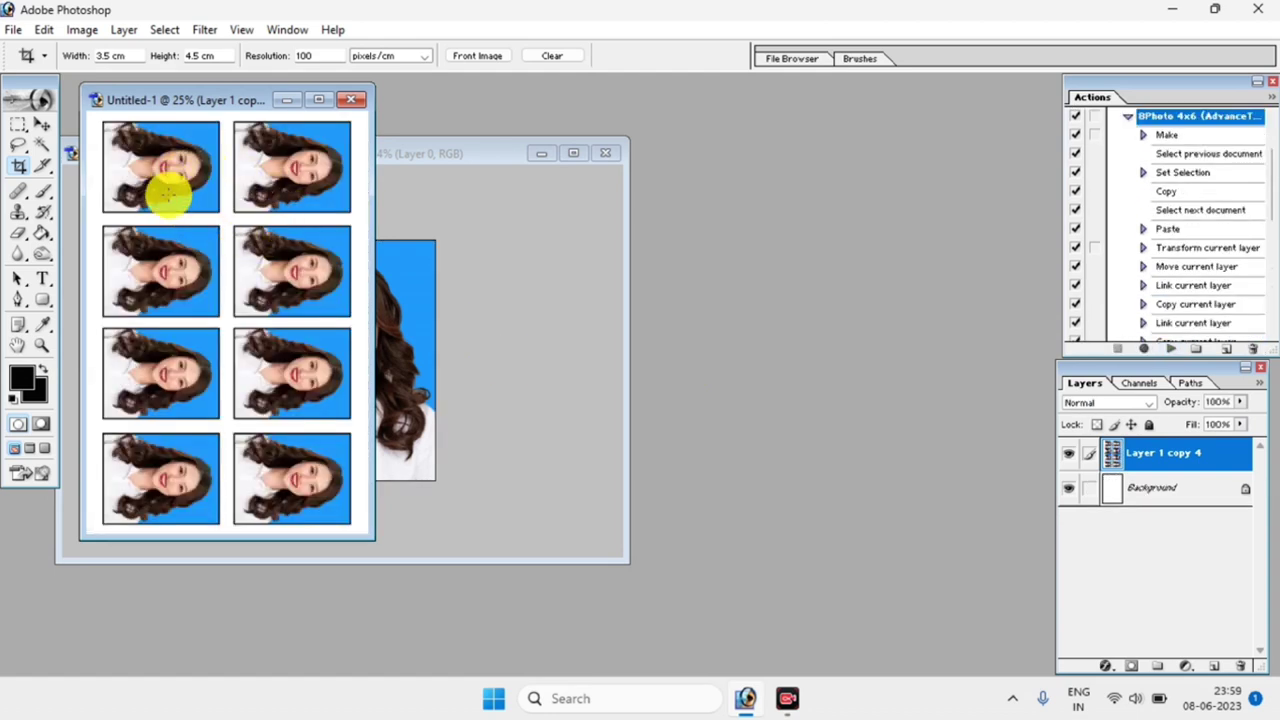
Collapse the 8Photo 4x6 set, close Untitled-1 without saving, and minimize Photoshop.
{"action": "left_click_drag", "start_coordinate": [760, 125], "coordinate": [760, 125]}
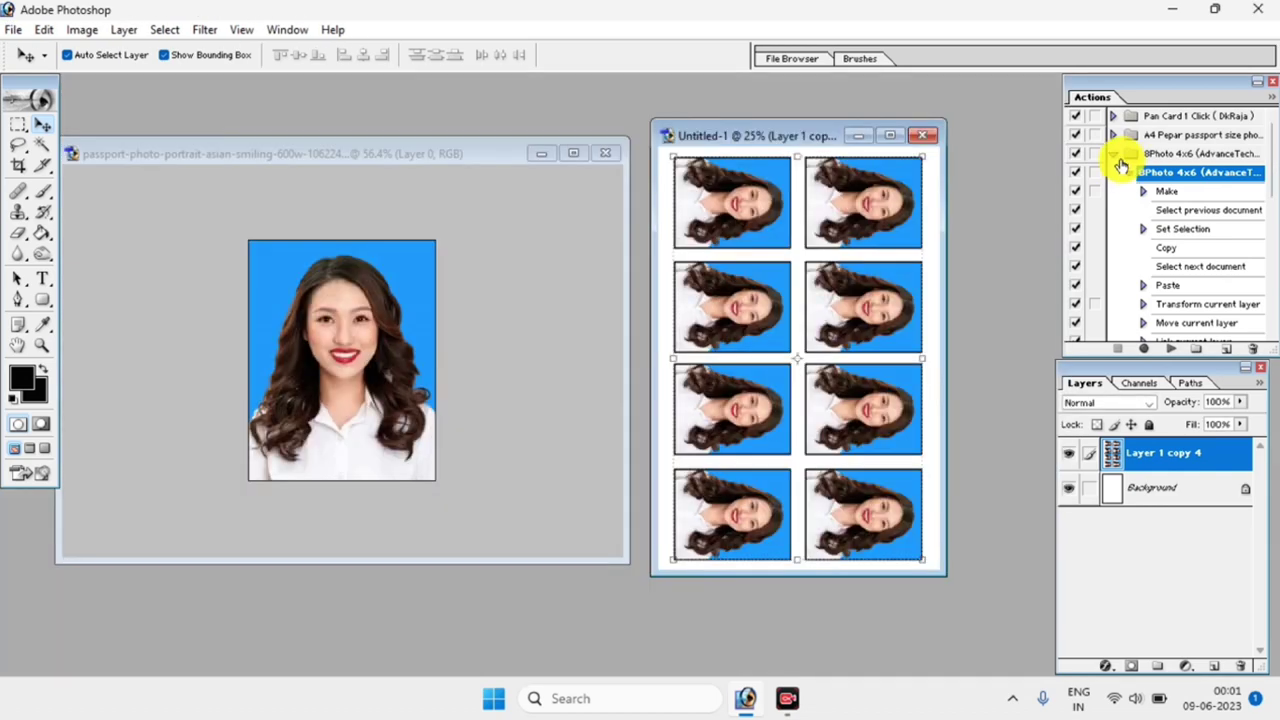
{"action": "left_click", "coordinate": [1114, 155]}
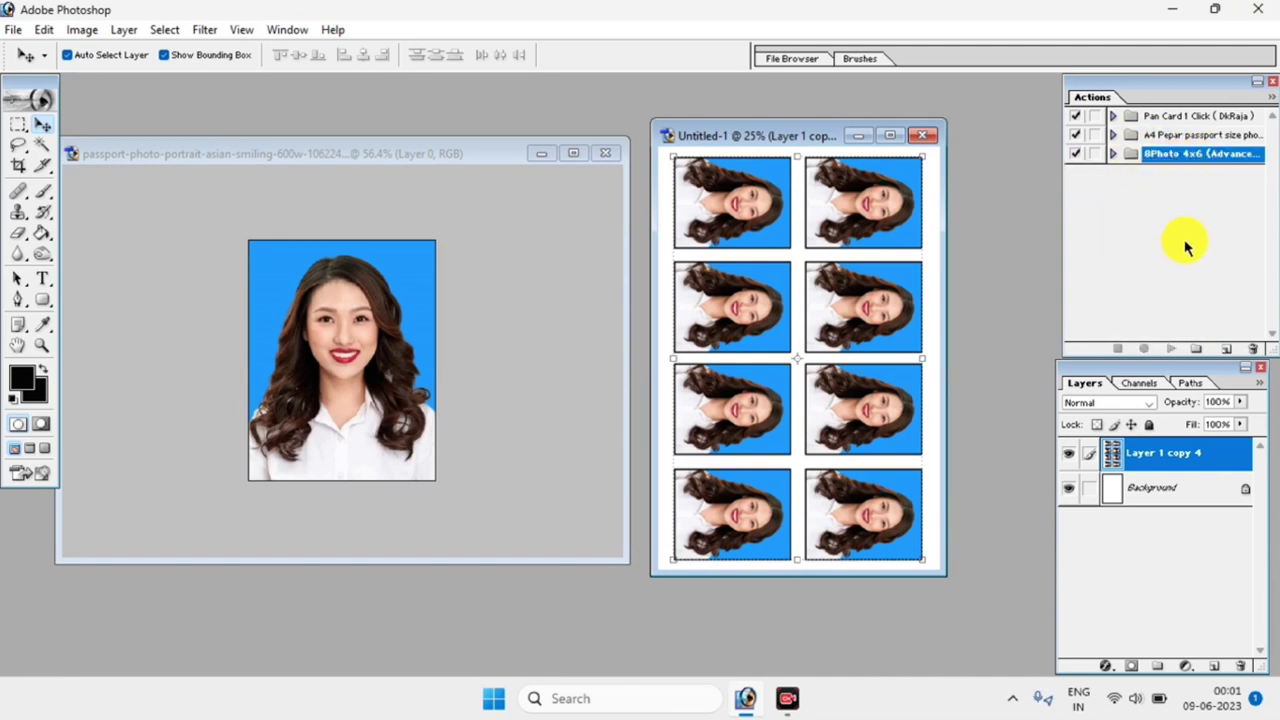
{"action": "left_click", "coordinate": [926, 136]}
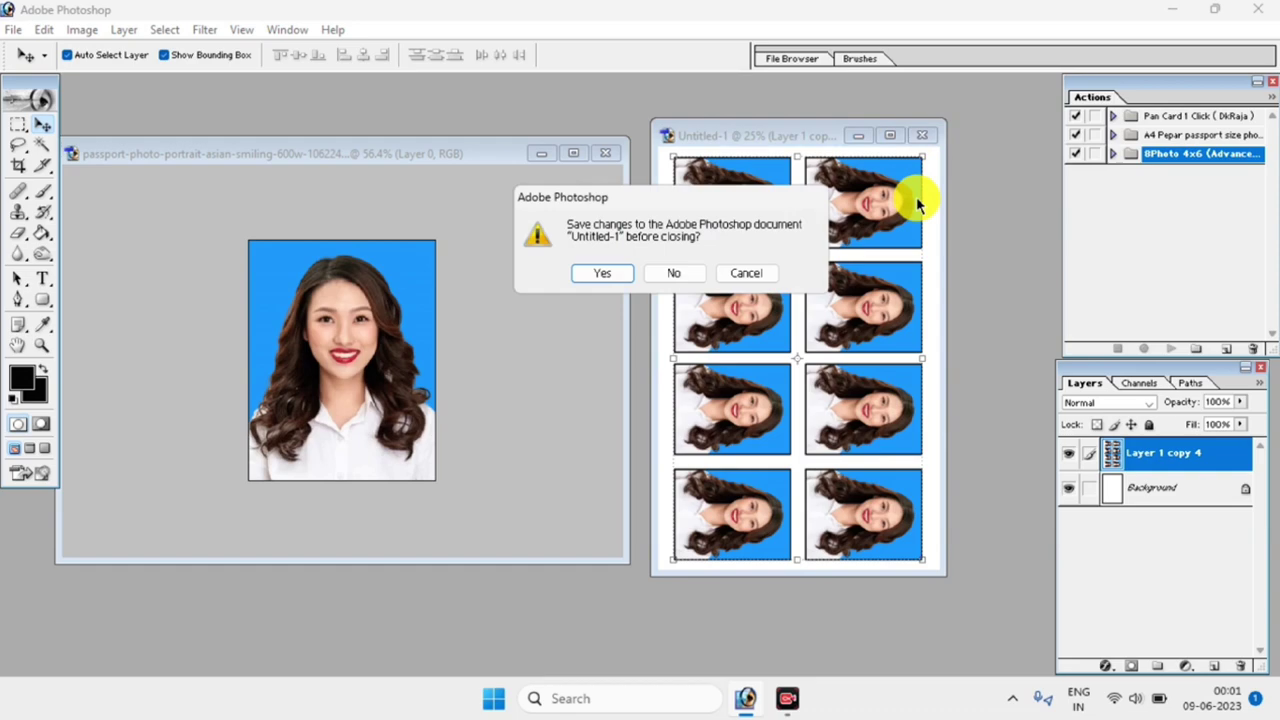
{"action": "left_click", "coordinate": [671, 271]}
{"action": "left_click", "coordinate": [1175, 12]}
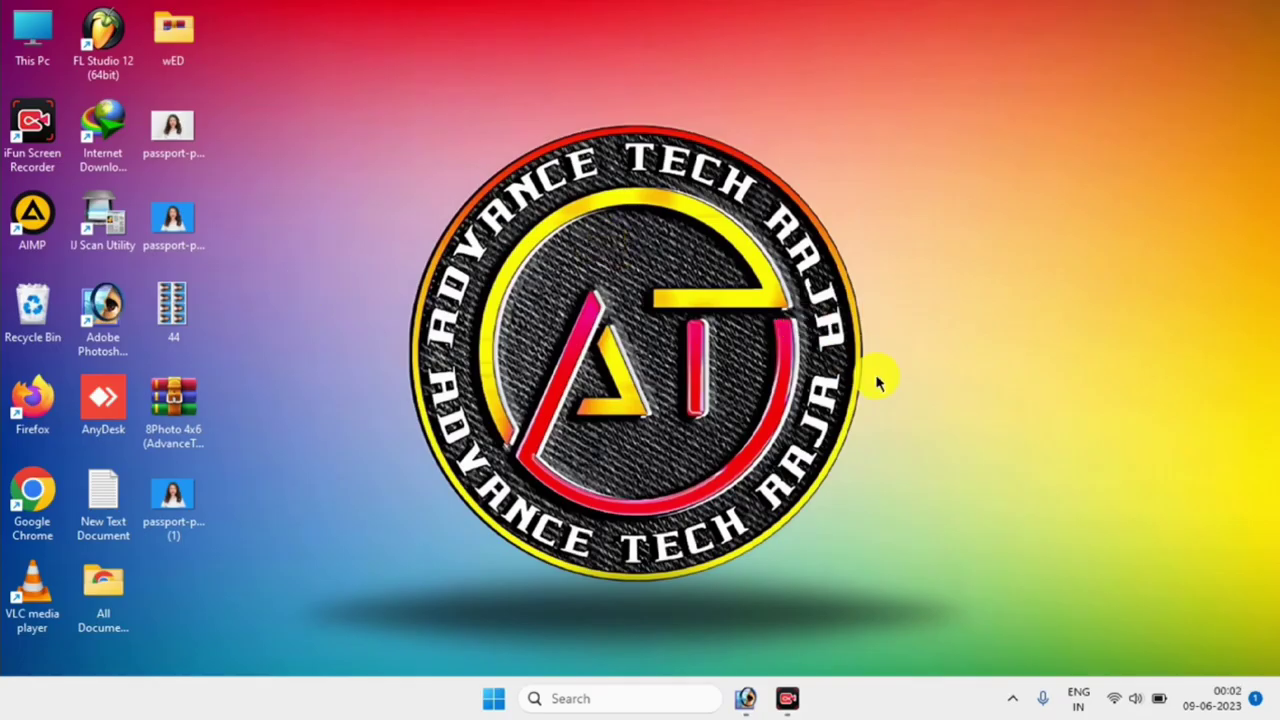
Choose Extract to 8Photo 4x6 (AdvanceTechRaja)\ from the archive's extended right-click menu.
{"action": "left_click", "coordinate": [174, 404]}
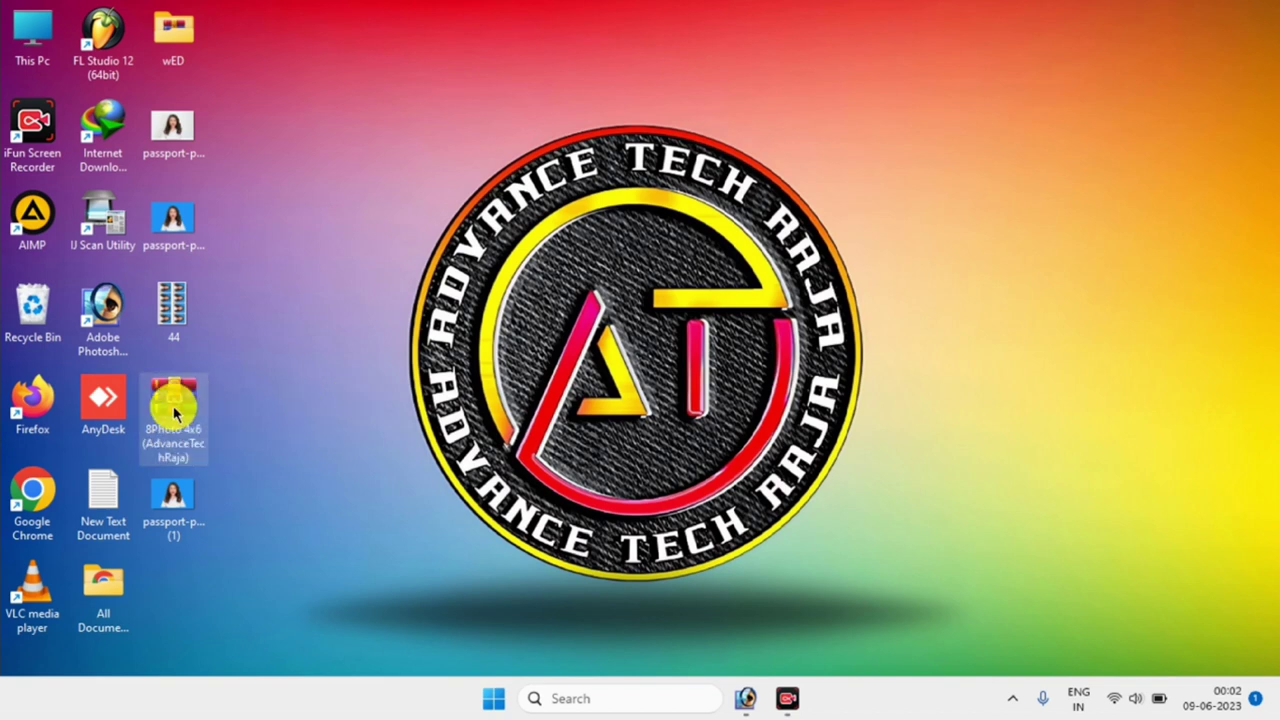
{"action": "double_click", "coordinate": [174, 406]}
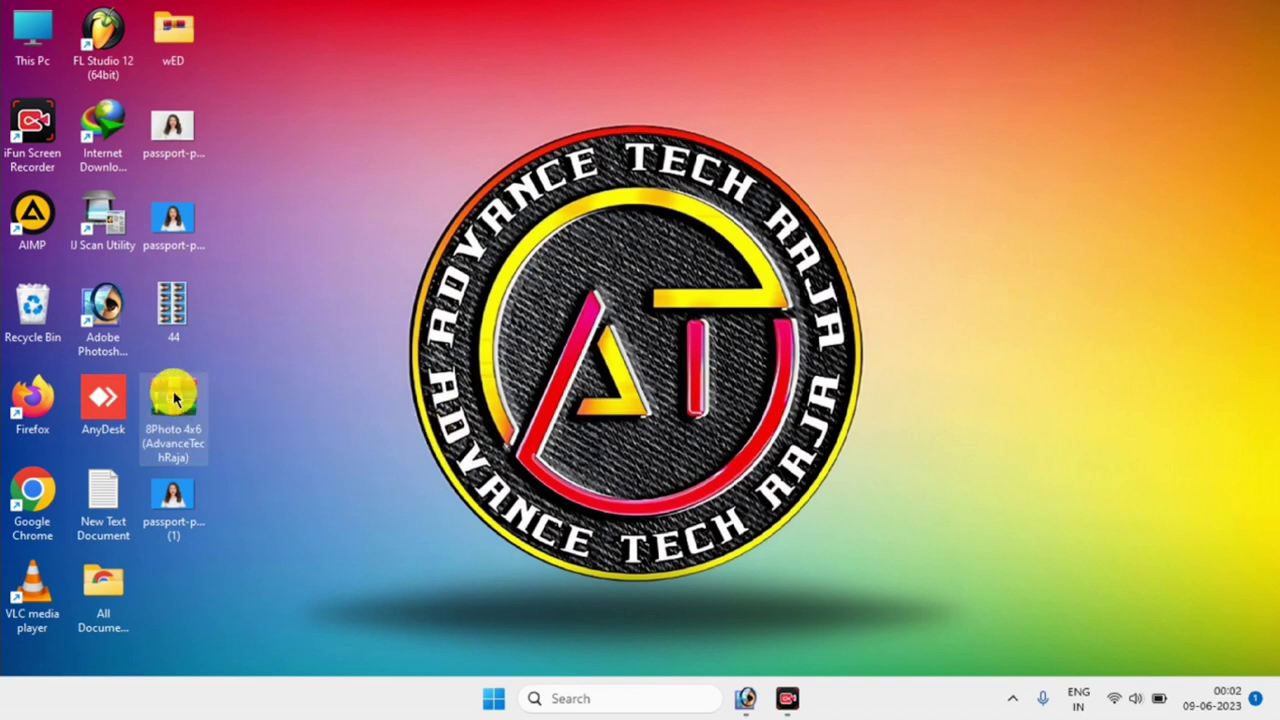
{"action": "right_click", "coordinate": [174, 400]}
{"action": "left_click", "coordinate": [300, 371]}
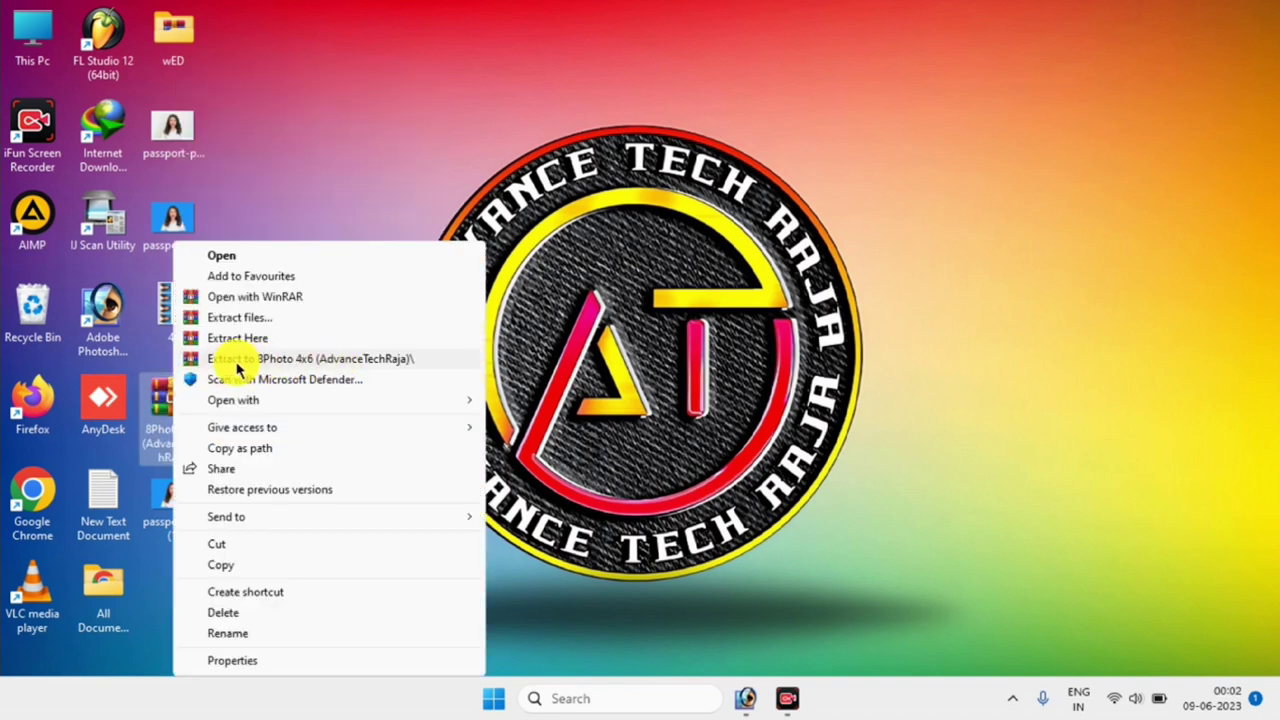
{"action": "left_click", "coordinate": [338, 360]}
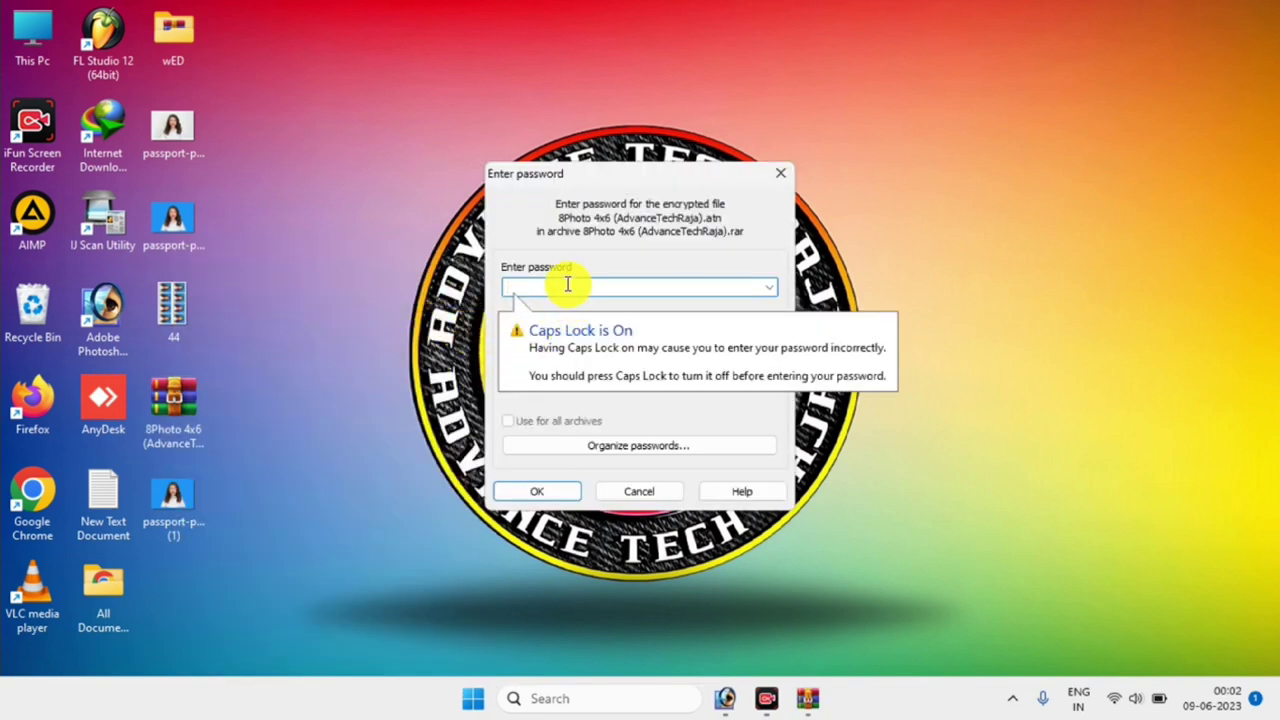
Enter the archive password and confirm to start the extraction.
{"action": "right_click", "coordinate": [640, 289]}
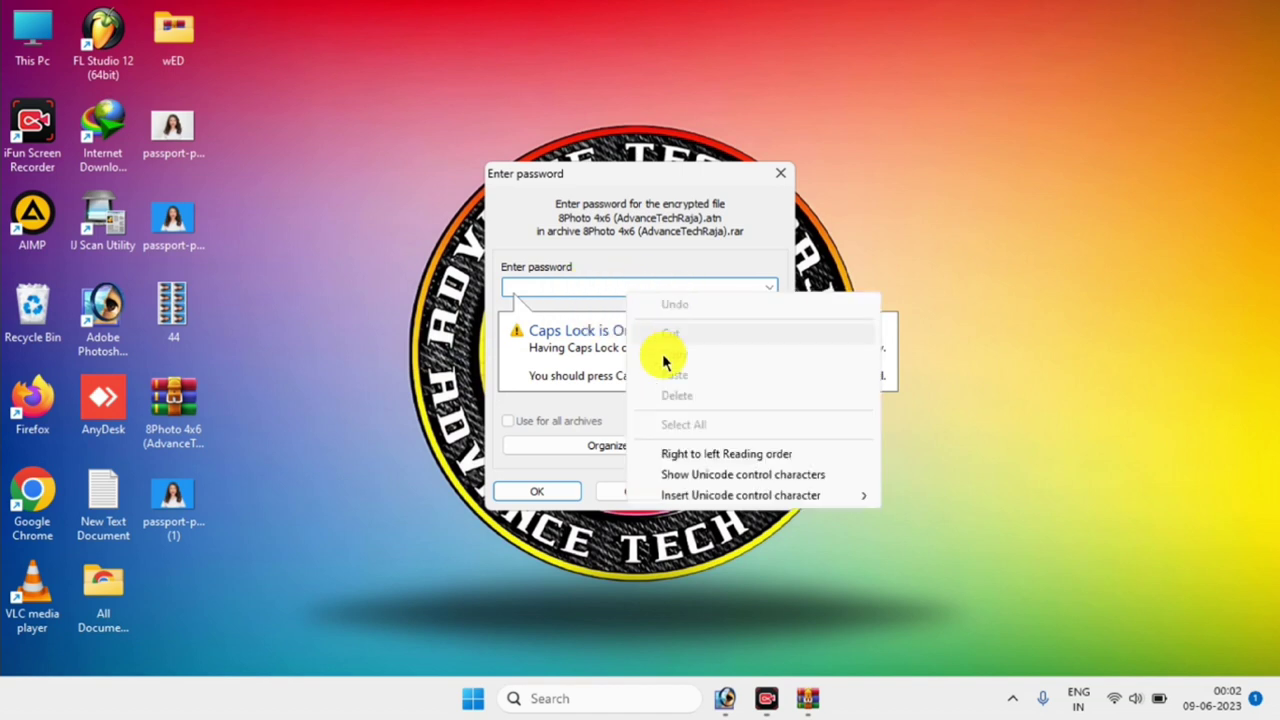
{"action": "left_click", "coordinate": [608, 287]}
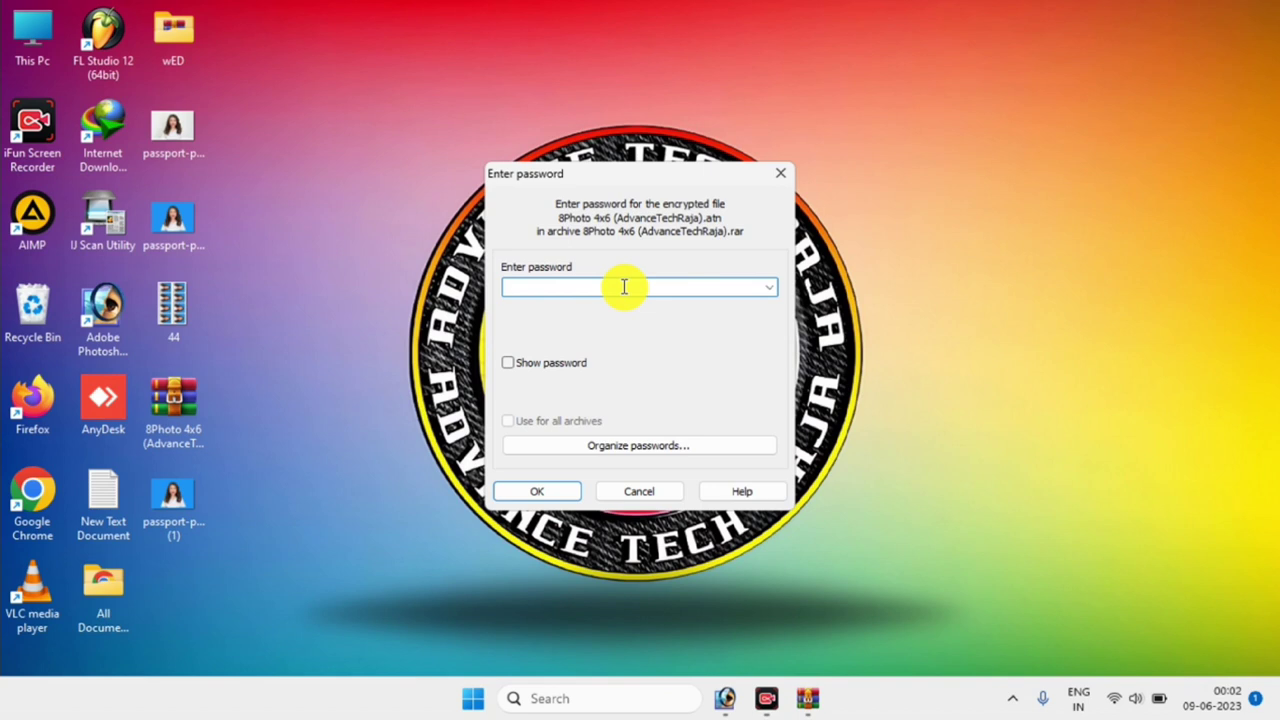
{"action": "left_click", "coordinate": [623, 283]}
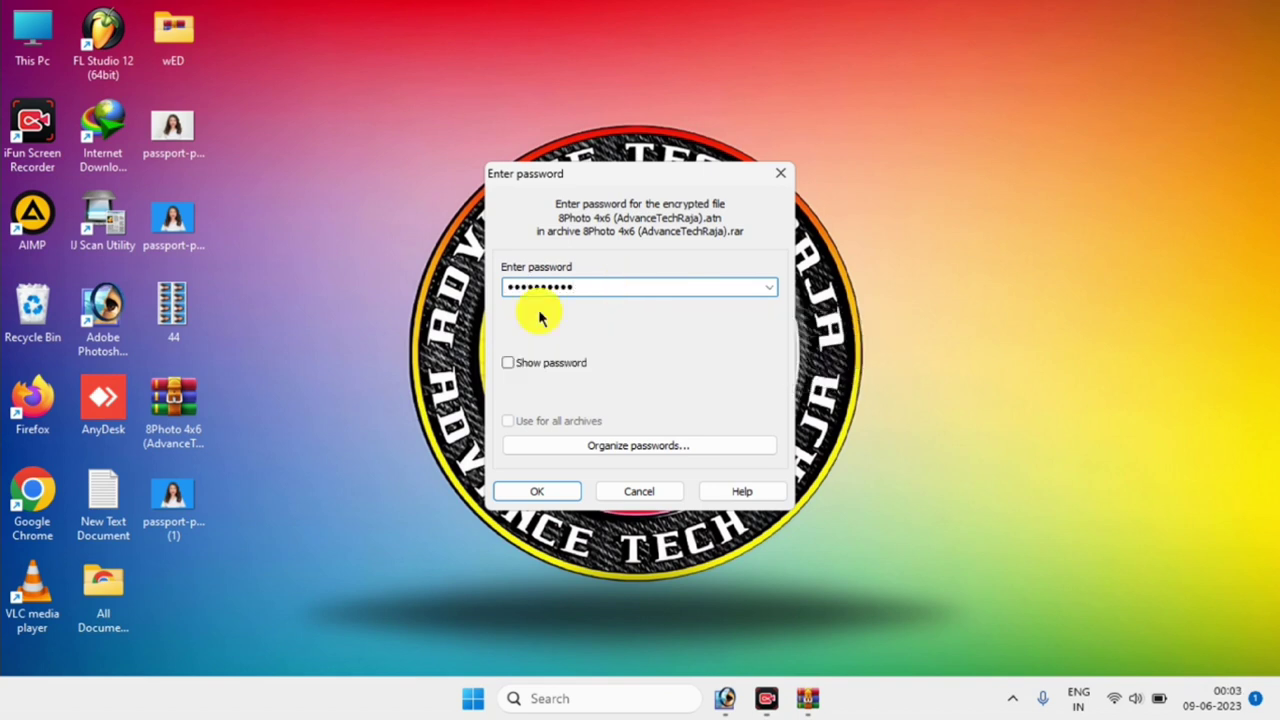
{"action": "left_click", "coordinate": [525, 495]}
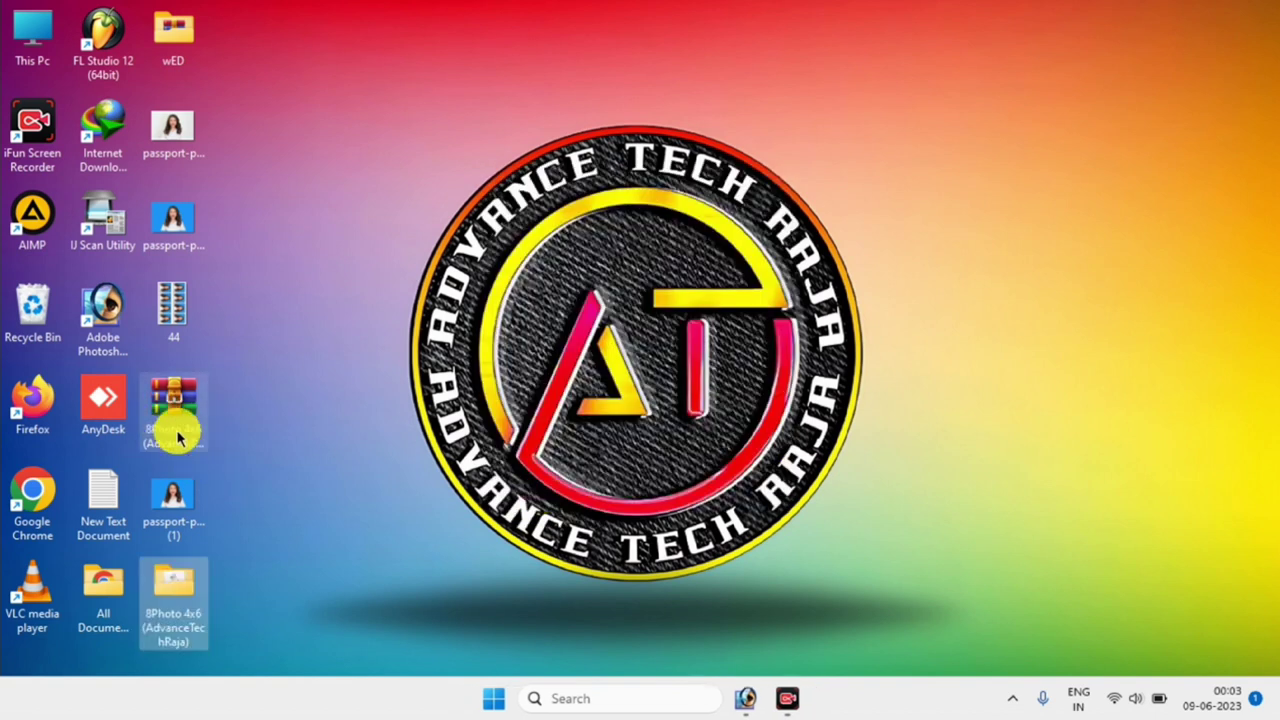
Open the extracted folder, select its 8Photo 4x6 .atn file, and return to Photoshop.
{"action": "left_click", "coordinate": [172, 584]}
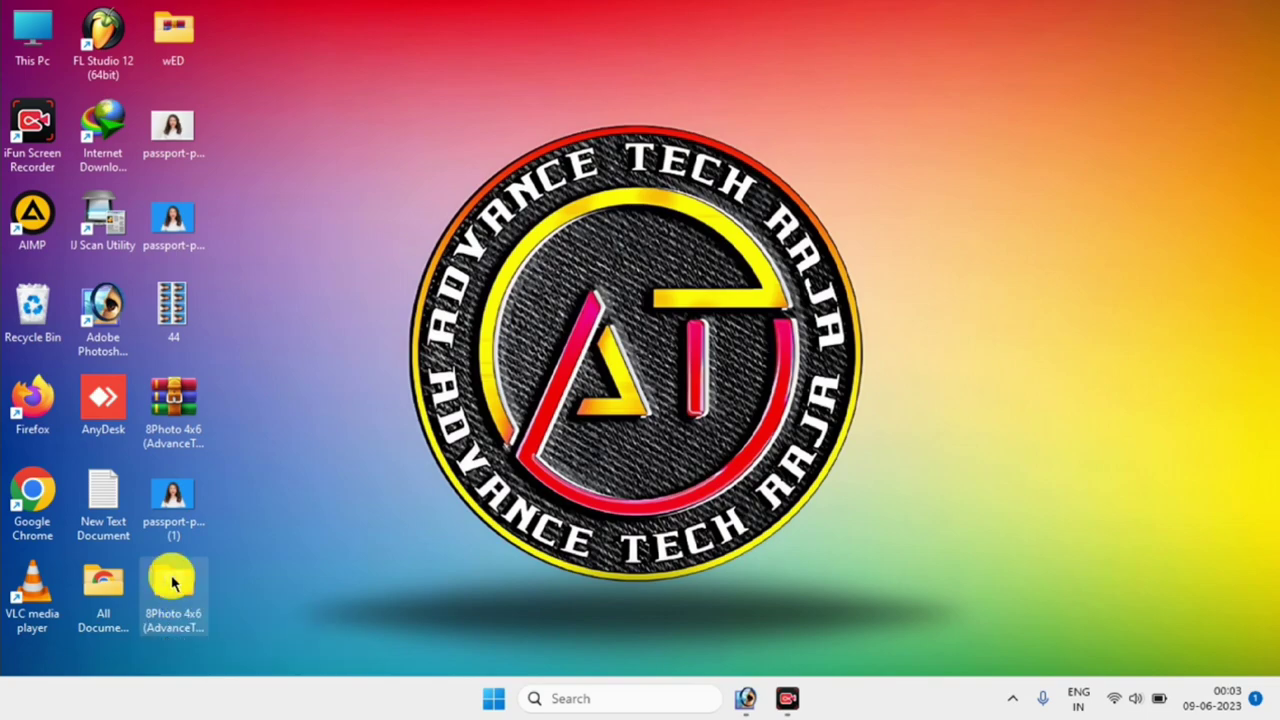
{"action": "double_click", "coordinate": [172, 584]}
{"action": "left_click_drag", "start_coordinate": [666, 9], "coordinate": [857, 63]}
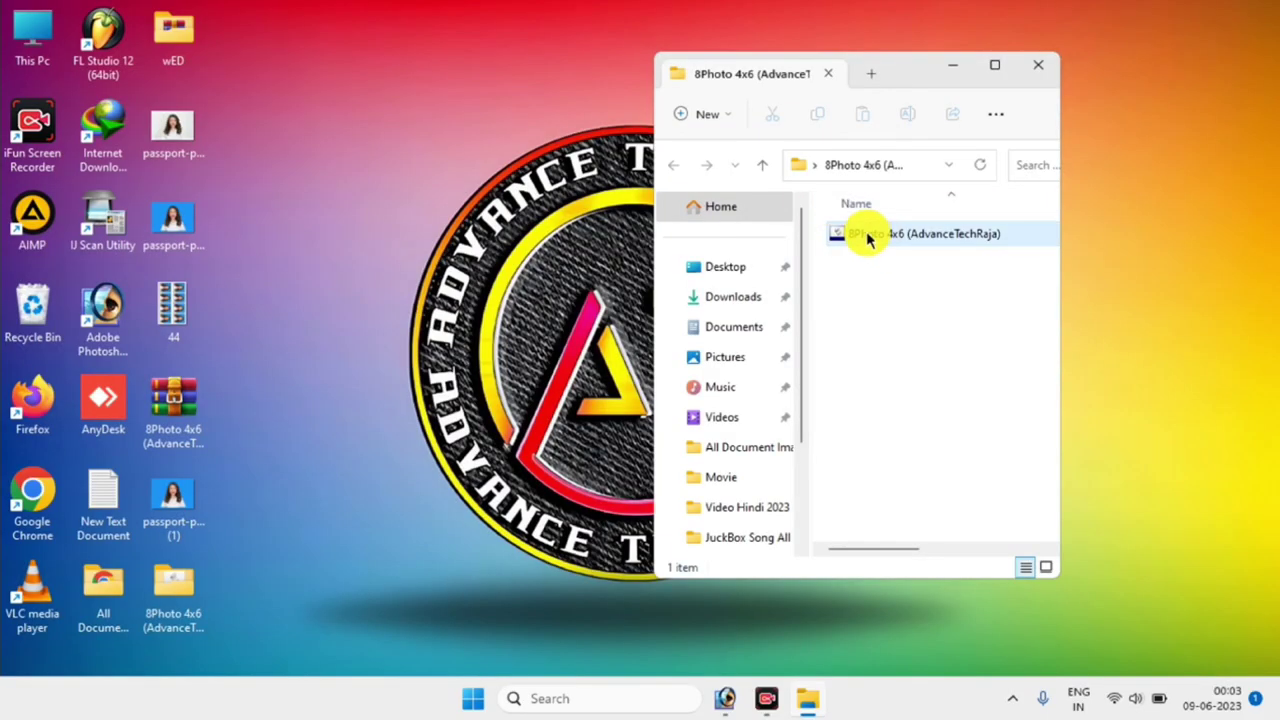
{"action": "left_click", "coordinate": [890, 240]}
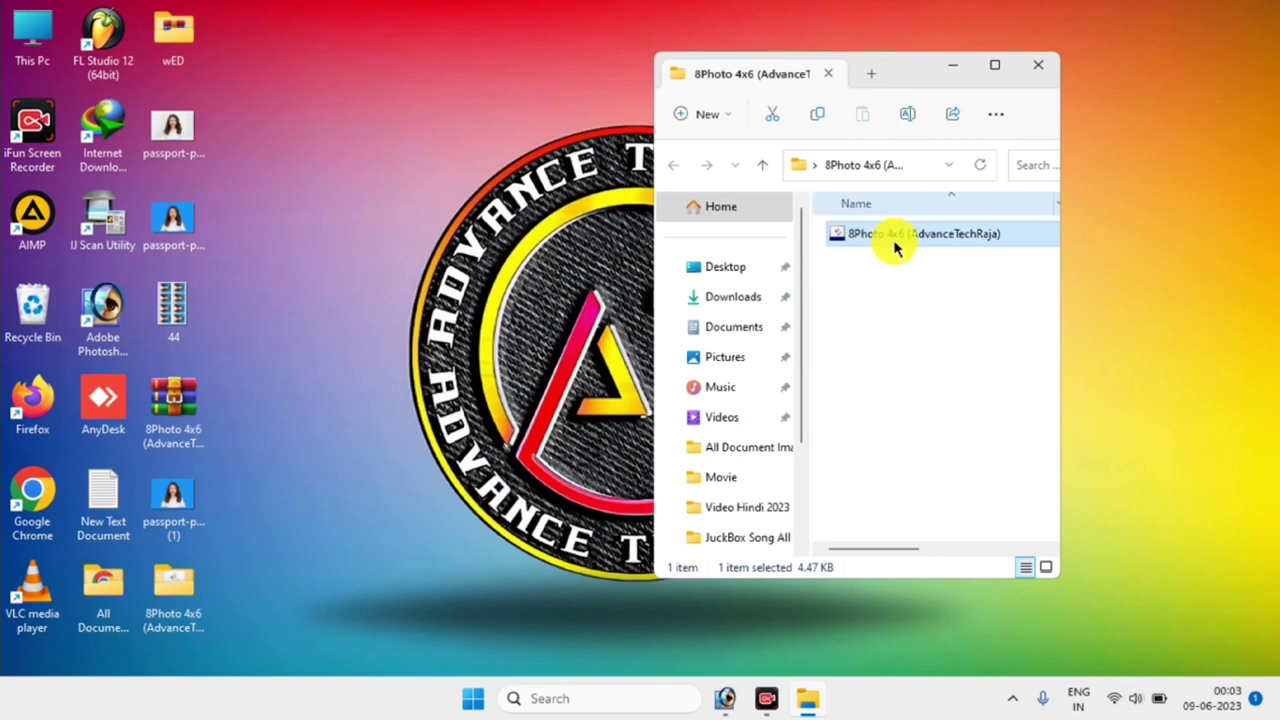
{"action": "left_click", "coordinate": [724, 698]}
{"action": "left_click_drag", "start_coordinate": [1163, 86], "coordinate": [765, 110]}
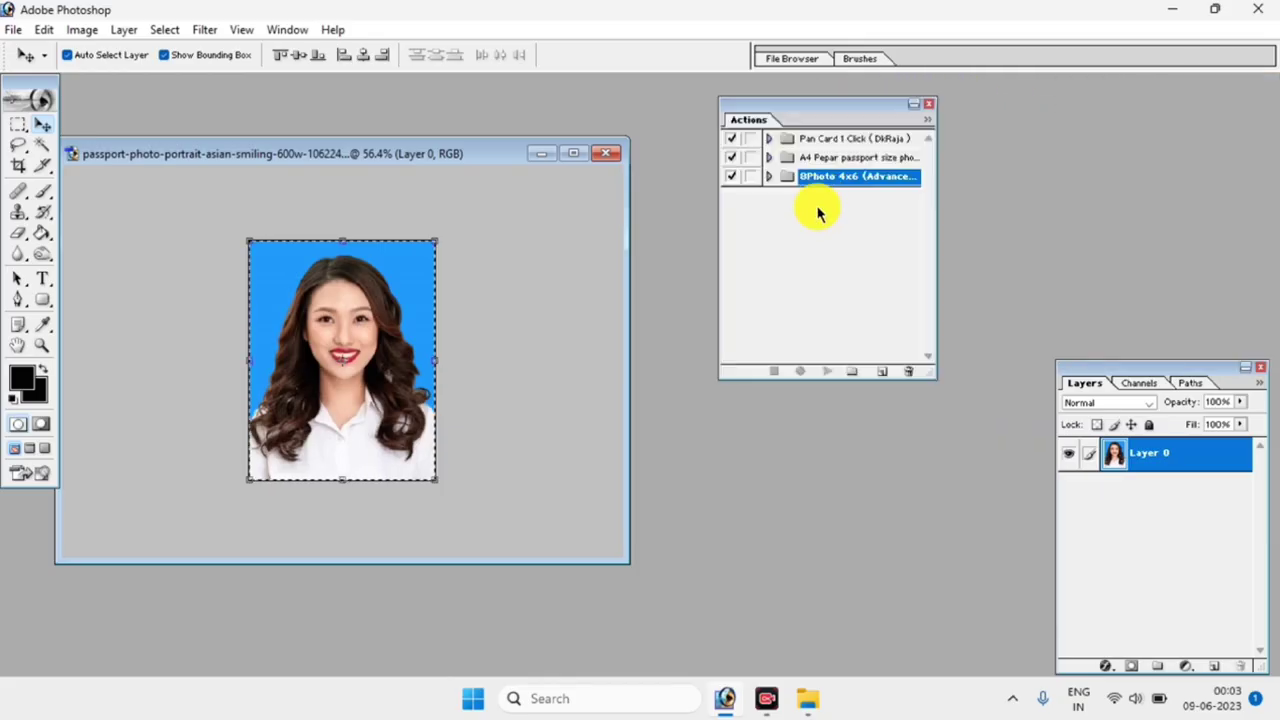
Delete the existing 8Photo 4x6 action set from the Actions panel.
{"action": "left_click", "coordinate": [905, 373]}
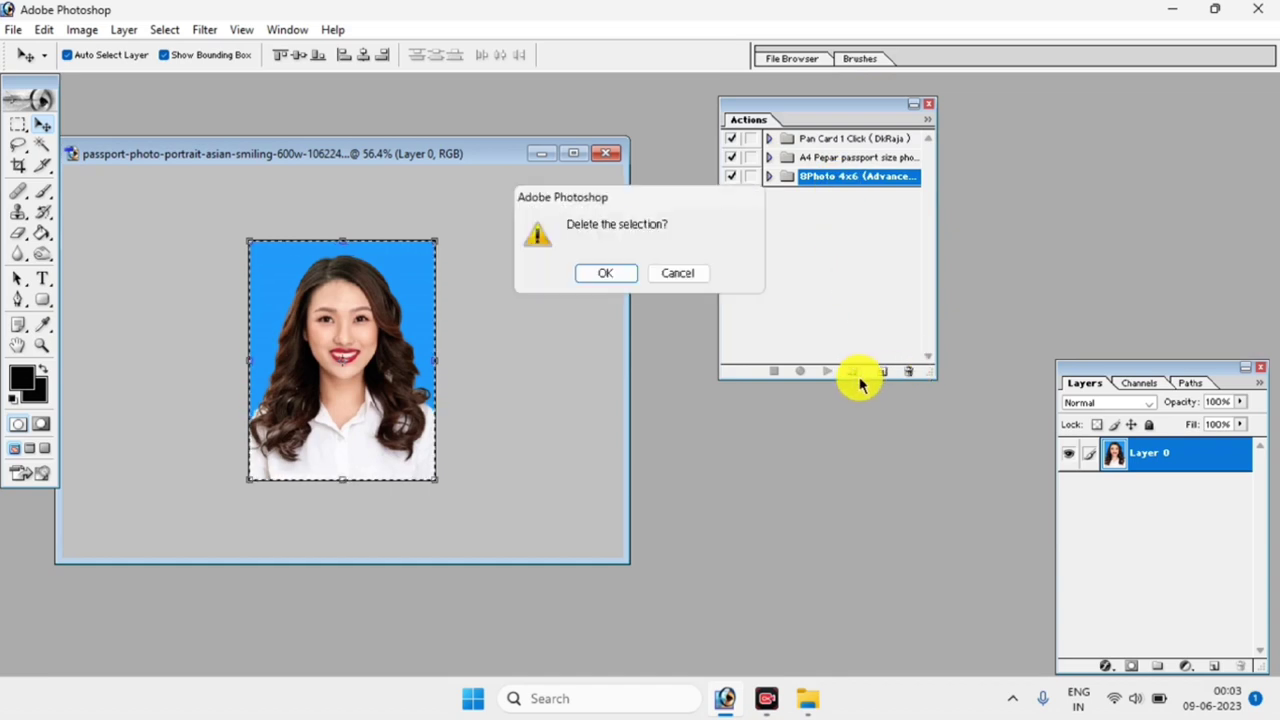
{"action": "key", "text": "Return"}
{"action": "left_click", "coordinate": [860, 225]}
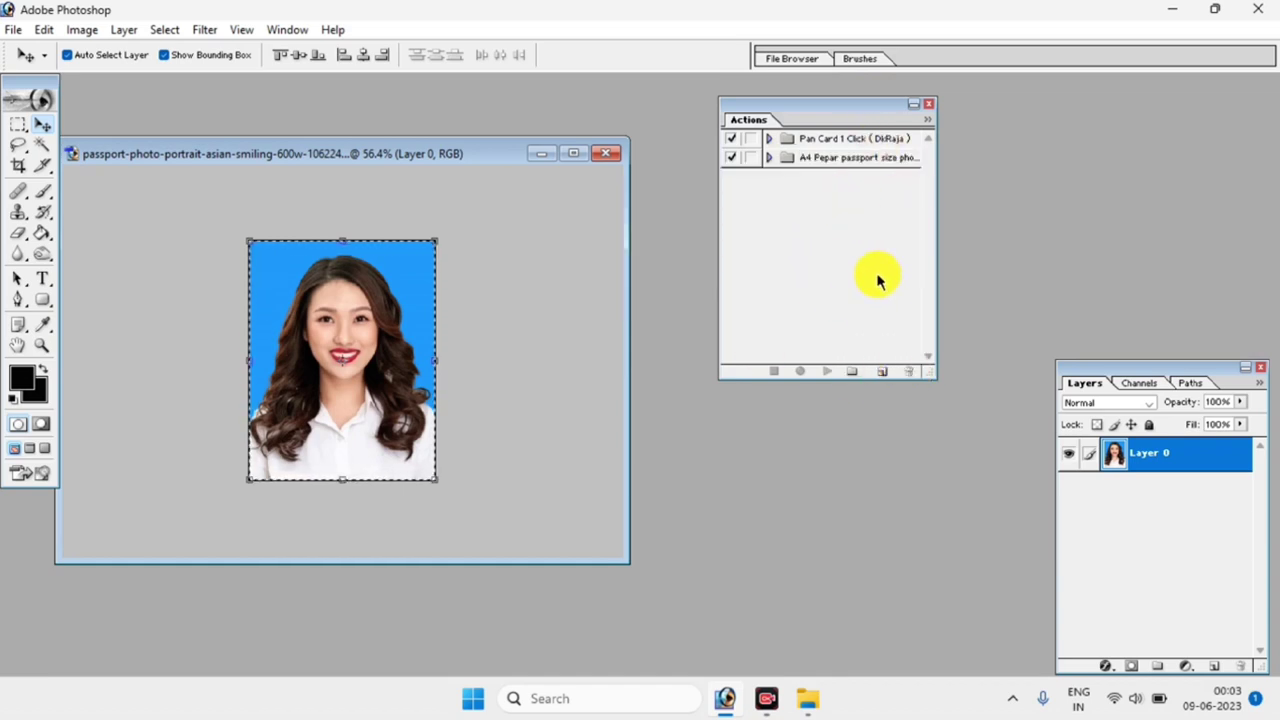
{"action": "left_click_drag", "start_coordinate": [846, 106], "coordinate": [825, 106]}
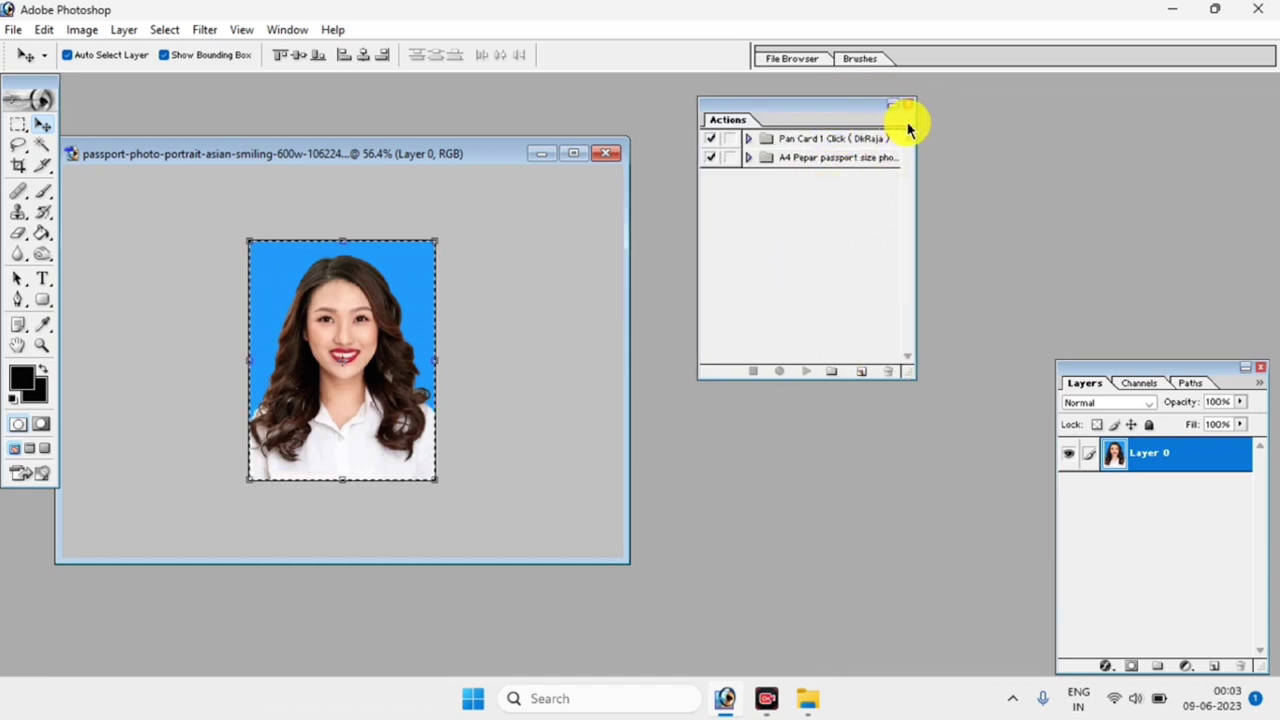
Load the 8Photo 4x6 .atn file from the 8Photo 4x6 (AdvanceTechRaja) folder.
{"action": "left_click", "coordinate": [908, 125]}
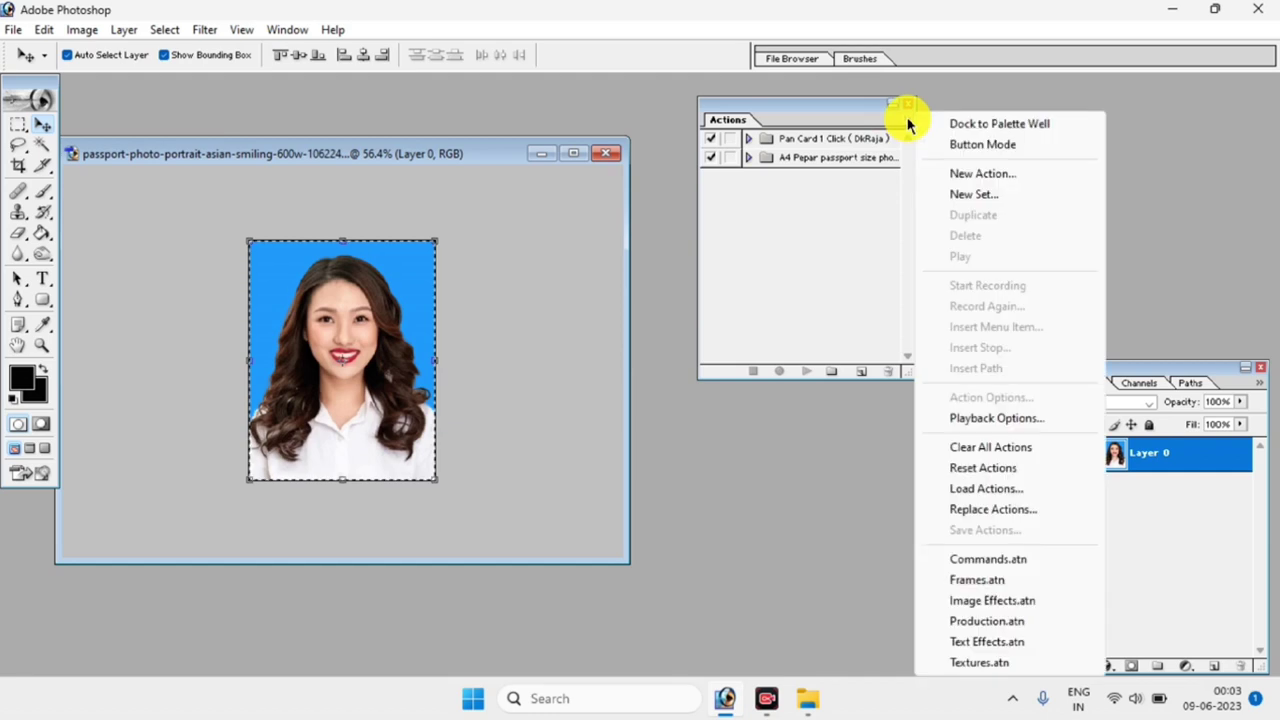
{"action": "left_click", "coordinate": [1007, 490]}
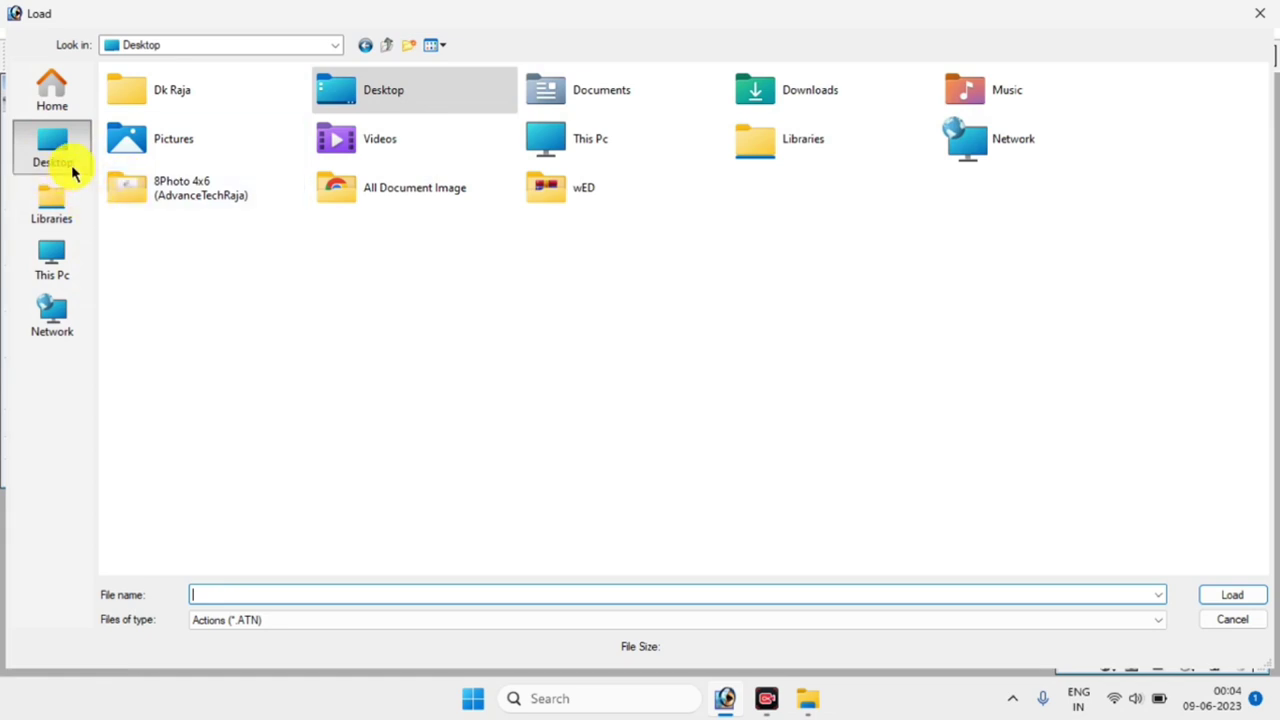
{"action": "double_click", "coordinate": [198, 192]}
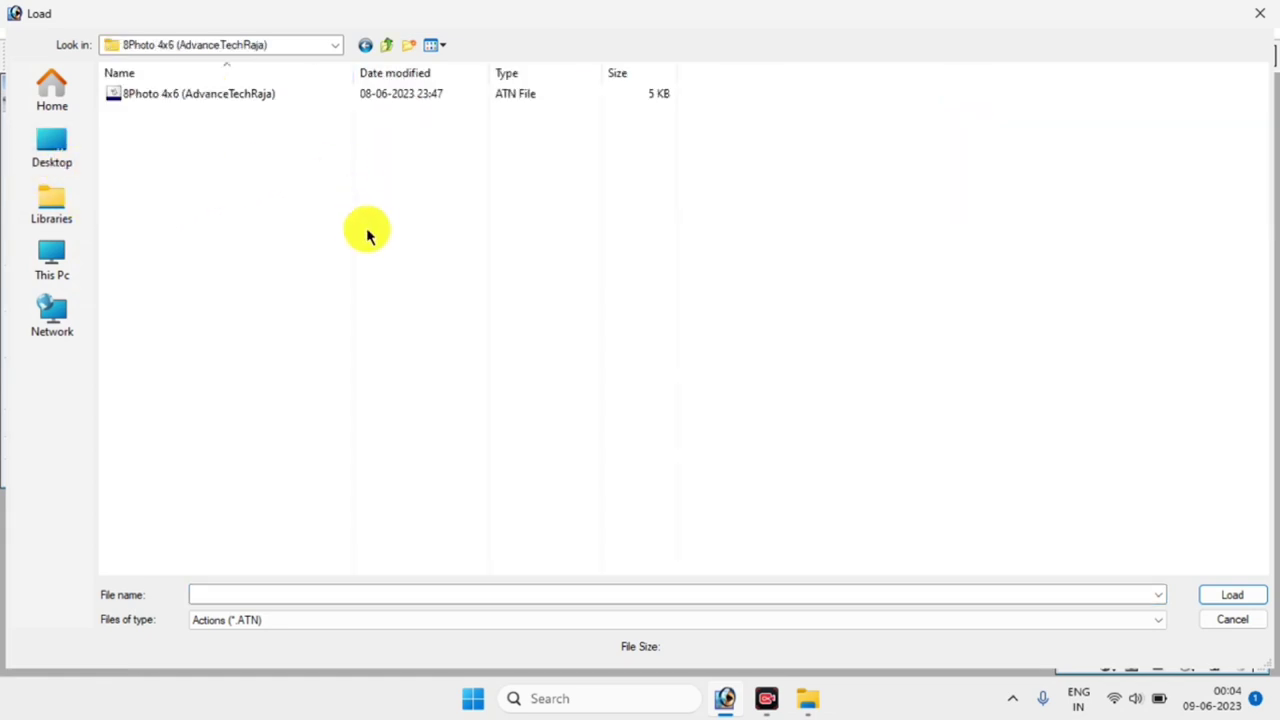
{"action": "left_click", "coordinate": [212, 97]}
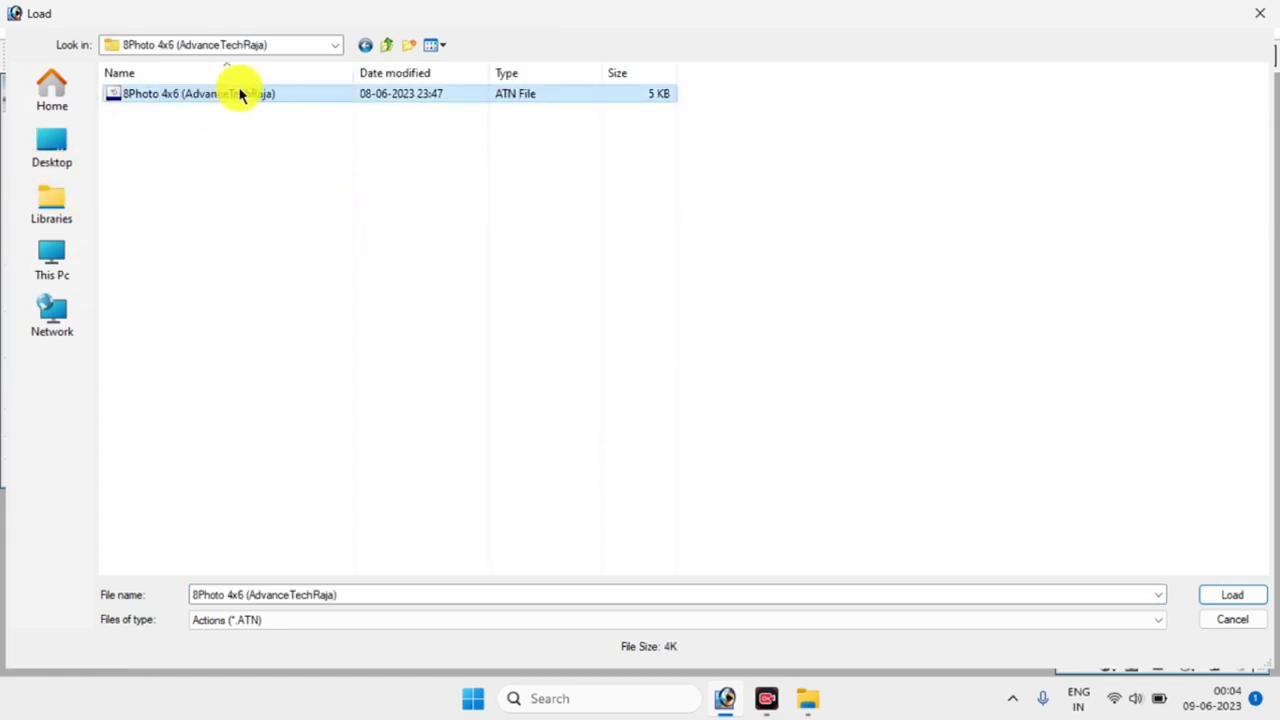
{"action": "left_click", "coordinate": [1230, 596]}
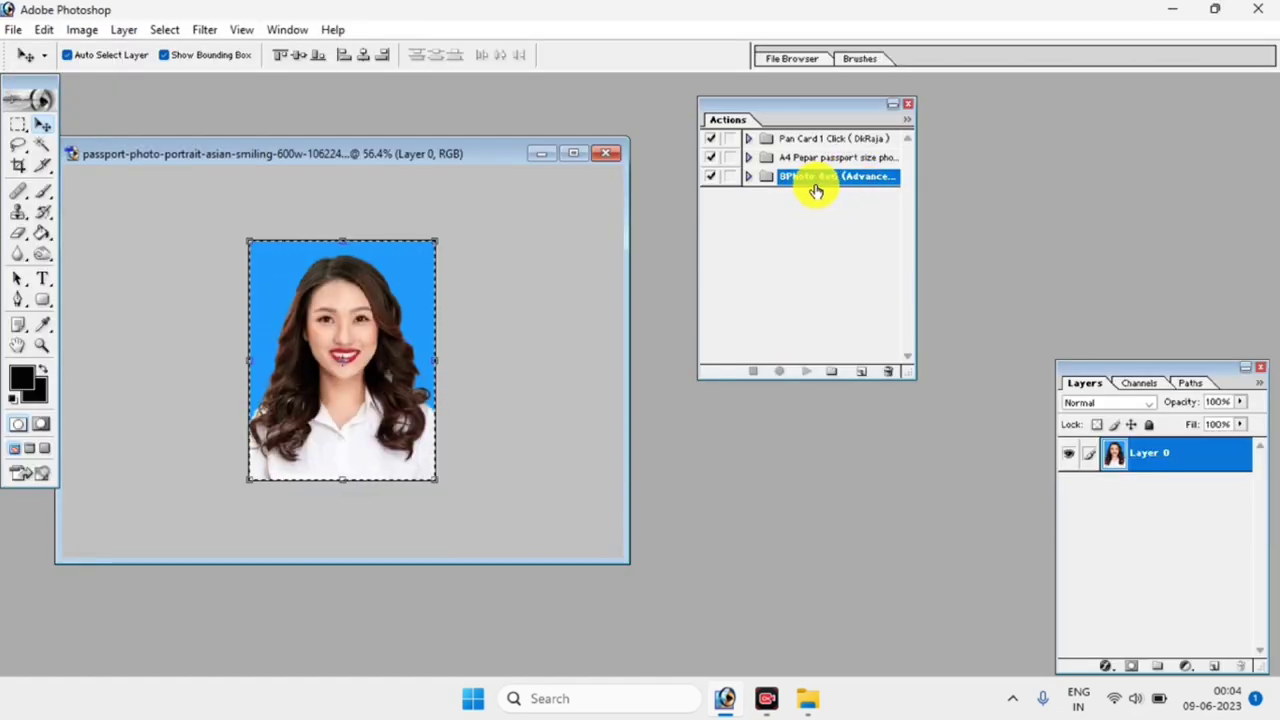
Play the newly loaded 8Photo 4x6 action and move the resulting Untitled-1 sheet aside.
{"action": "left_click", "coordinate": [748, 177]}
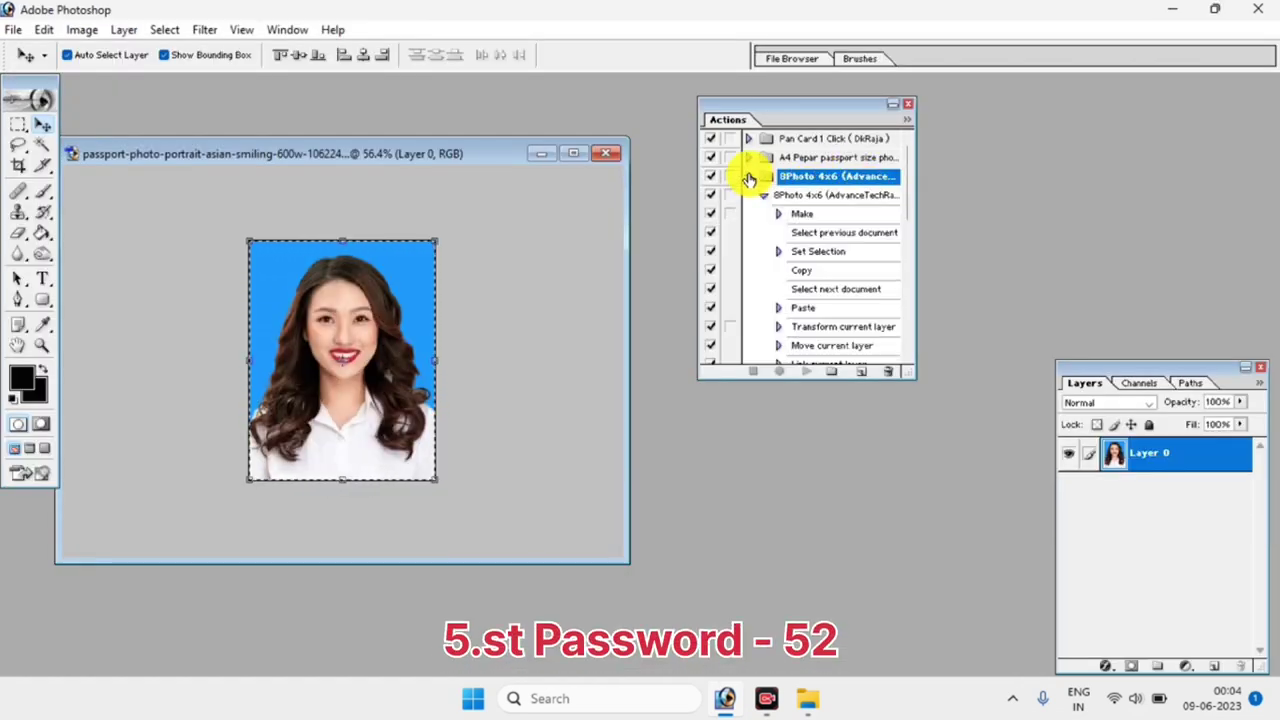
{"action": "left_click_drag", "start_coordinate": [795, 110], "coordinate": [1038, 90]}
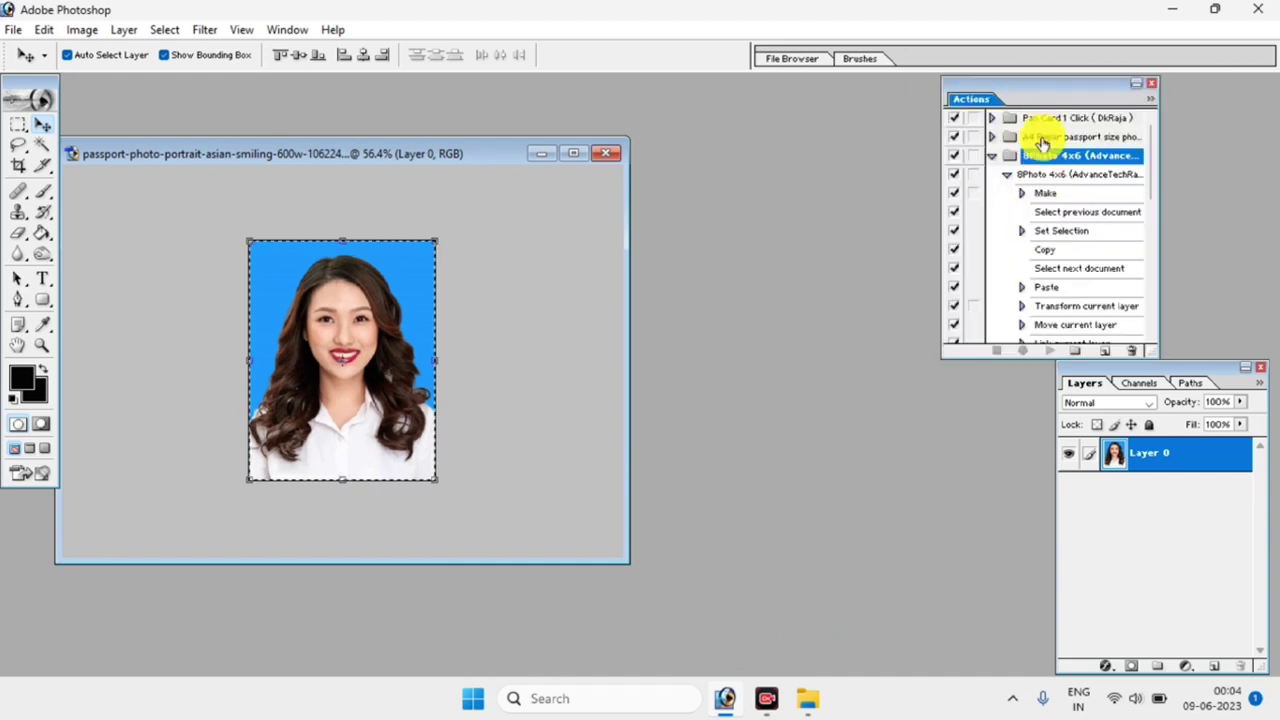
{"action": "left_click", "coordinate": [1034, 175]}
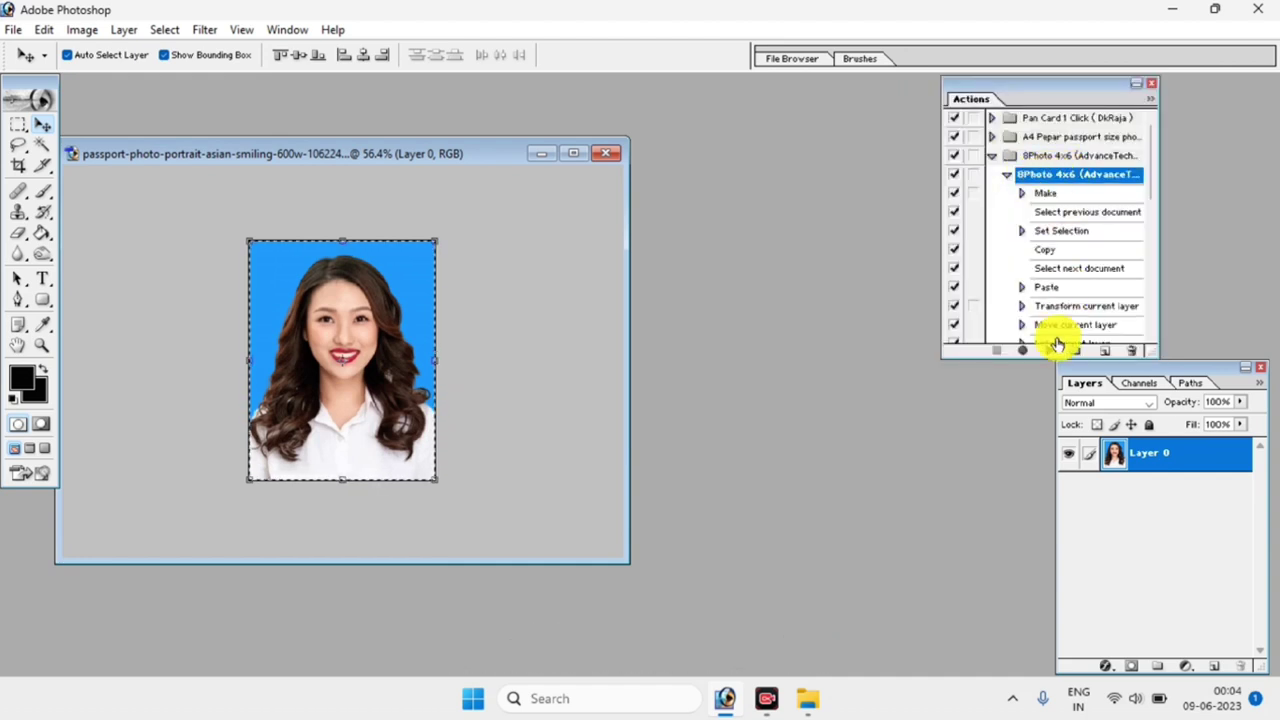
{"action": "left_click", "coordinate": [1050, 351]}
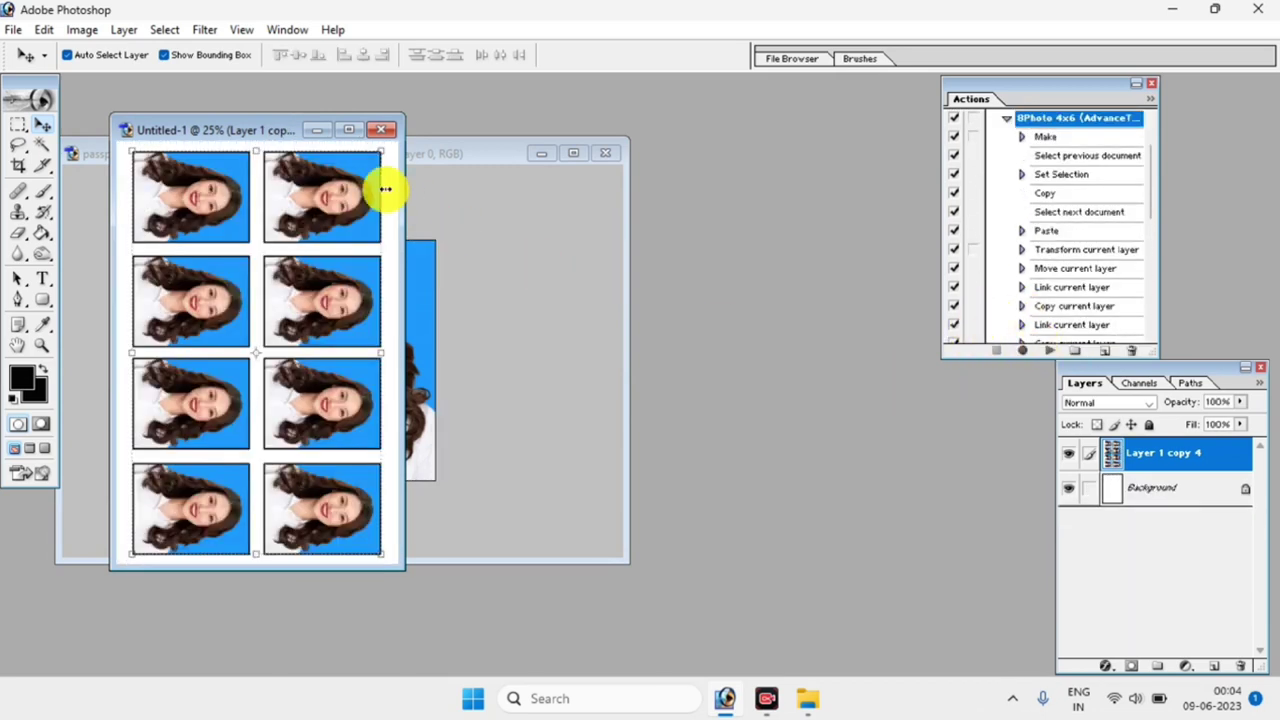
{"action": "left_click_drag", "start_coordinate": [250, 131], "coordinate": [777, 136]}
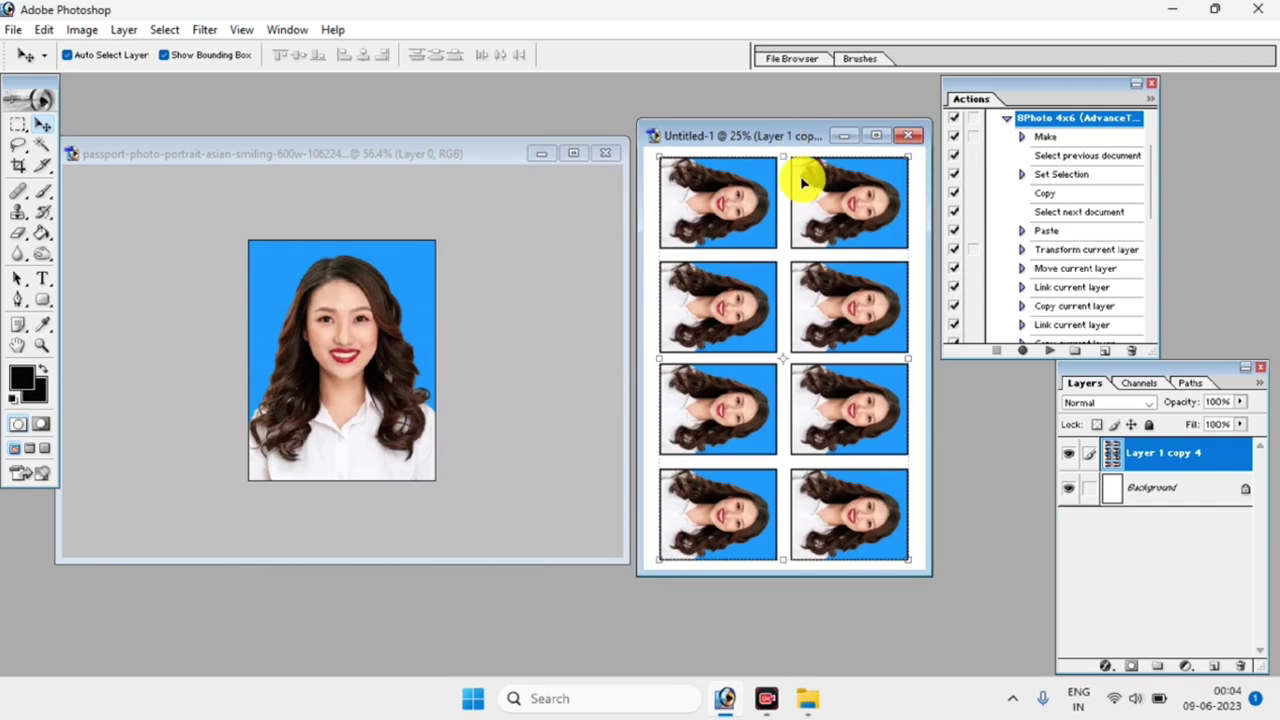